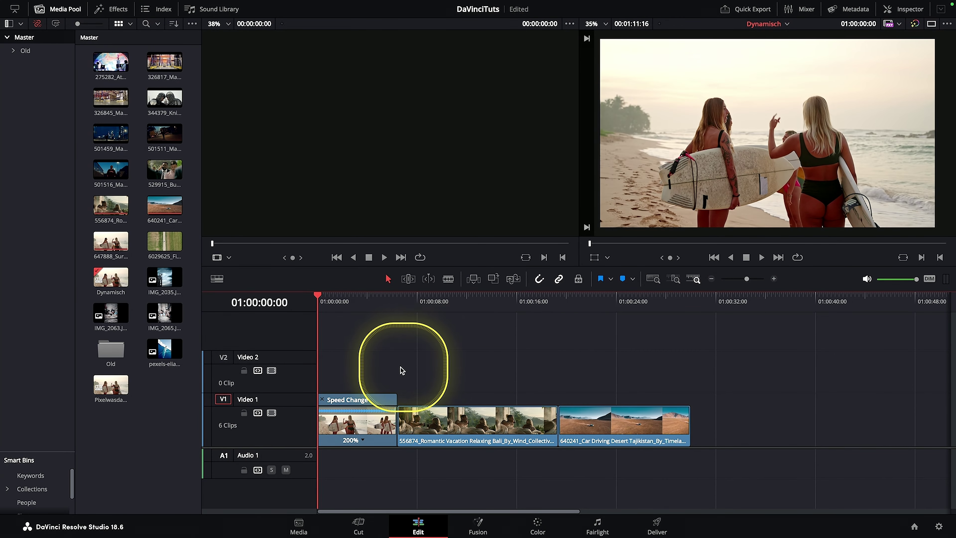
# Select the 200% Speed Change surfing clip at the start of Video 1.
pyautogui.click(359, 428)
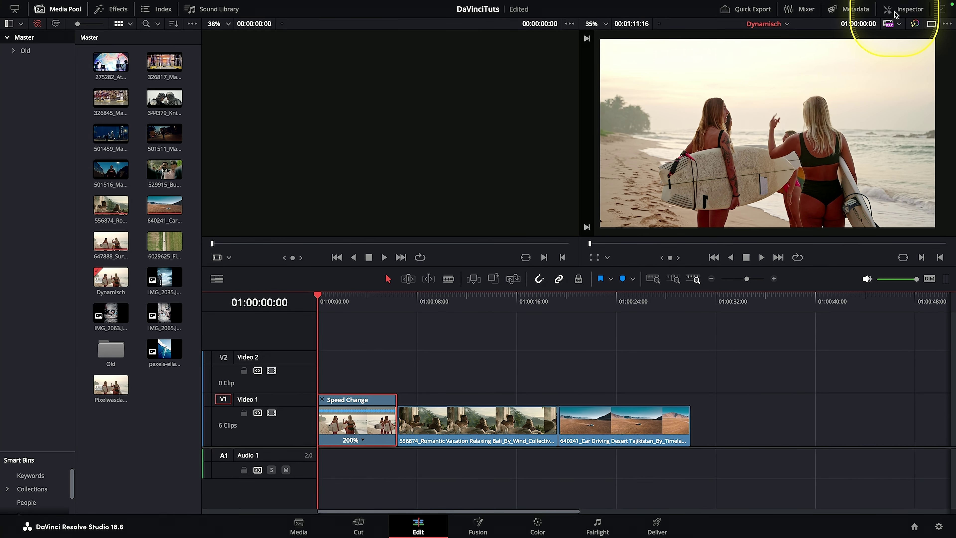
# Show the Inspector, preview the timeline, and reselect the Speed Change clip from the start.
pyautogui.click(904, 8)
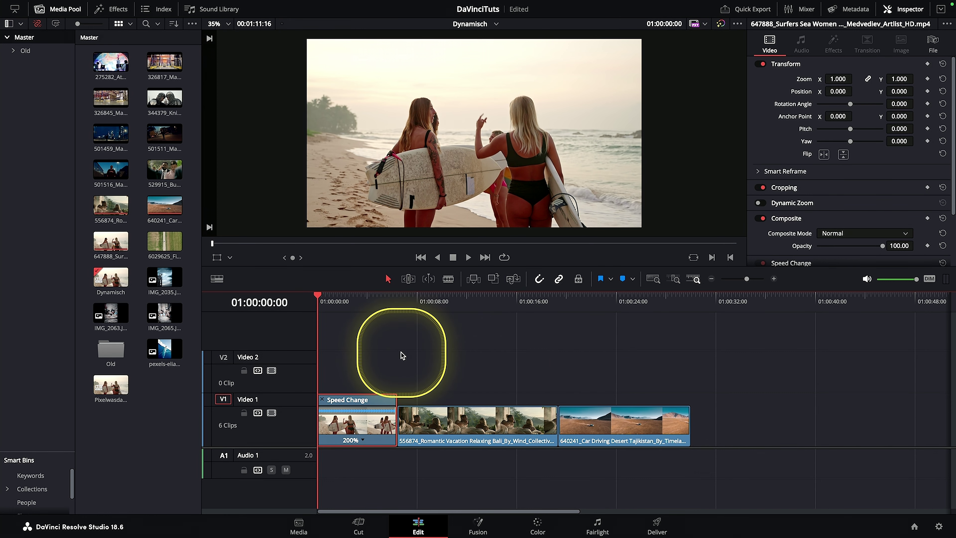
pyautogui.press('space')
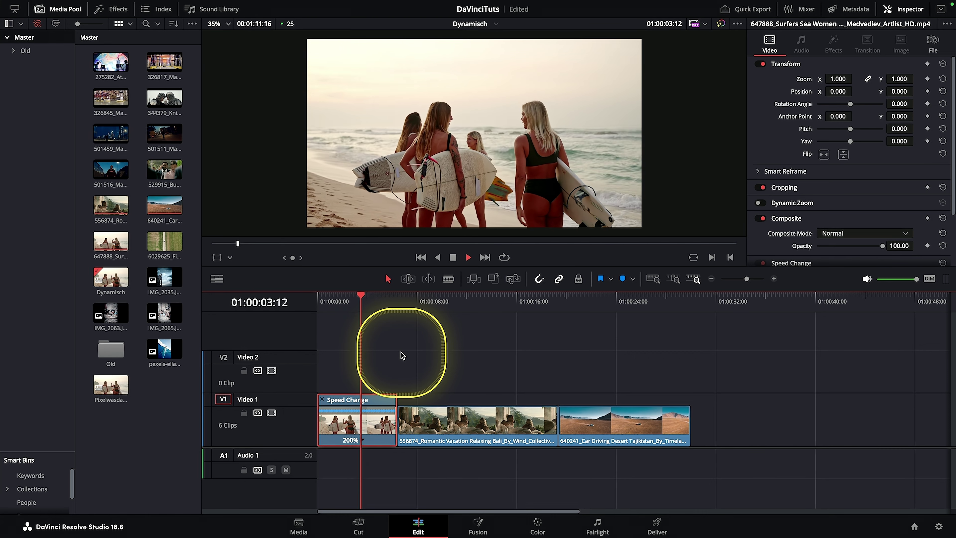
pyautogui.press('space')
pyautogui.click(453, 364)
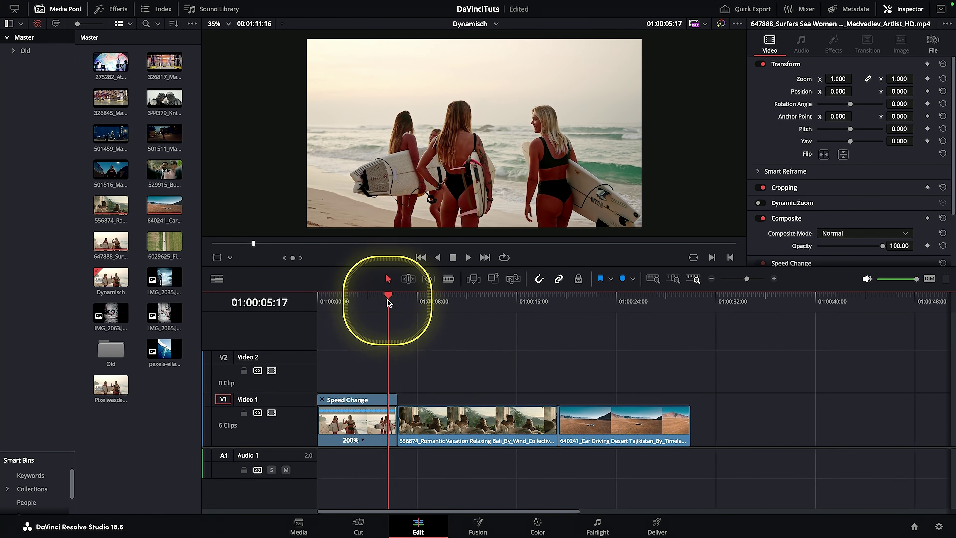
pyautogui.moveTo(388, 300); pyautogui.dragTo(381, 300)
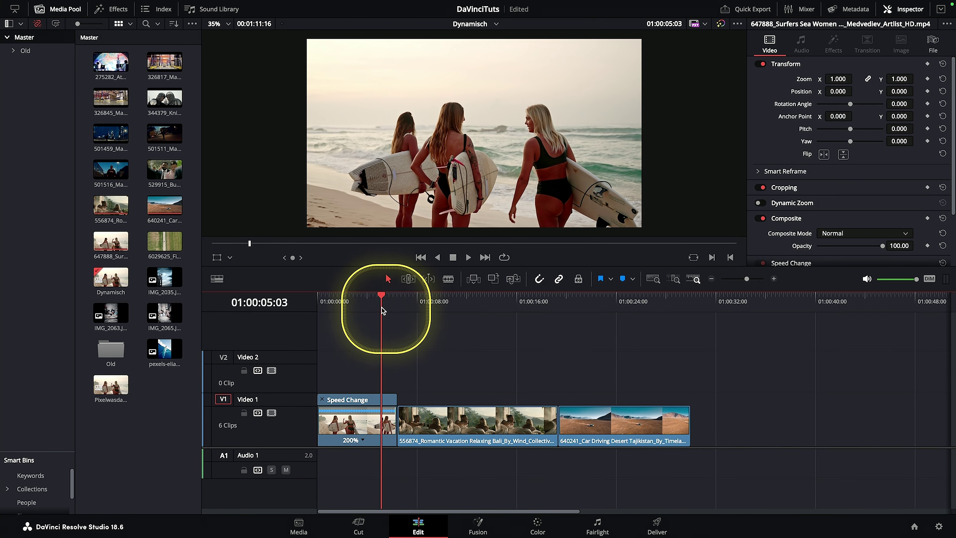
pyautogui.moveTo(381, 301); pyautogui.dragTo(297, 307)
pyautogui.click(369, 421)
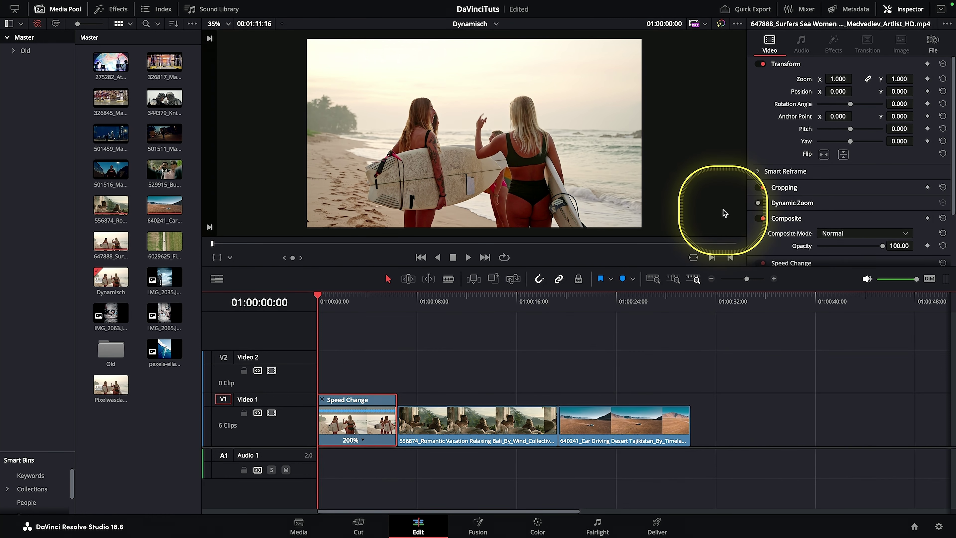
# Enable Dynamic Zoom on the surfing clip and play back to preview the zoom.
pyautogui.click(762, 203)
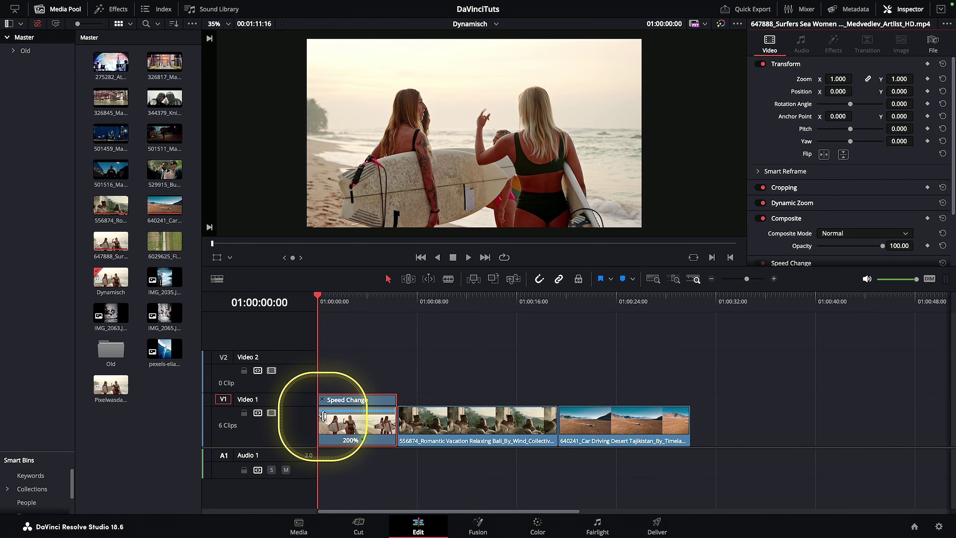
pyautogui.moveTo(368, 435)
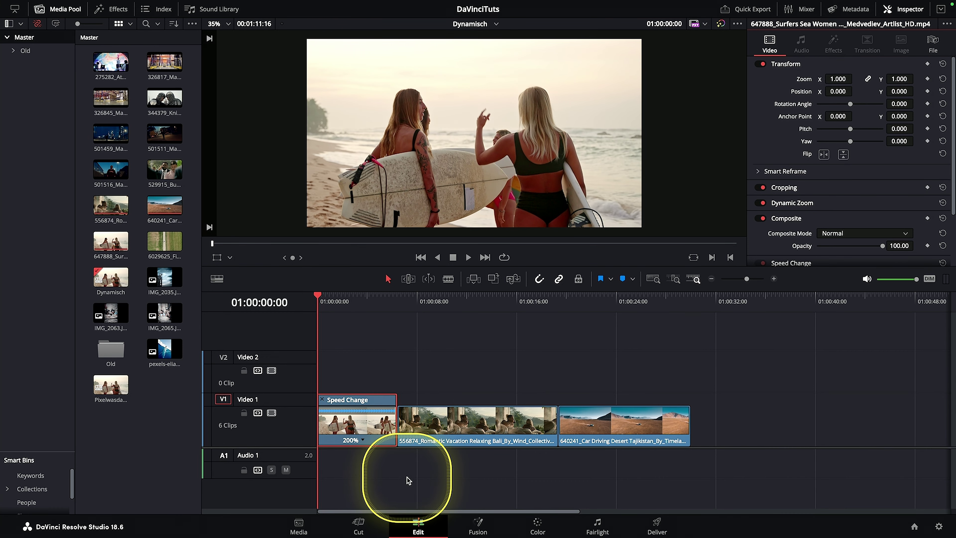
pyautogui.press('space')
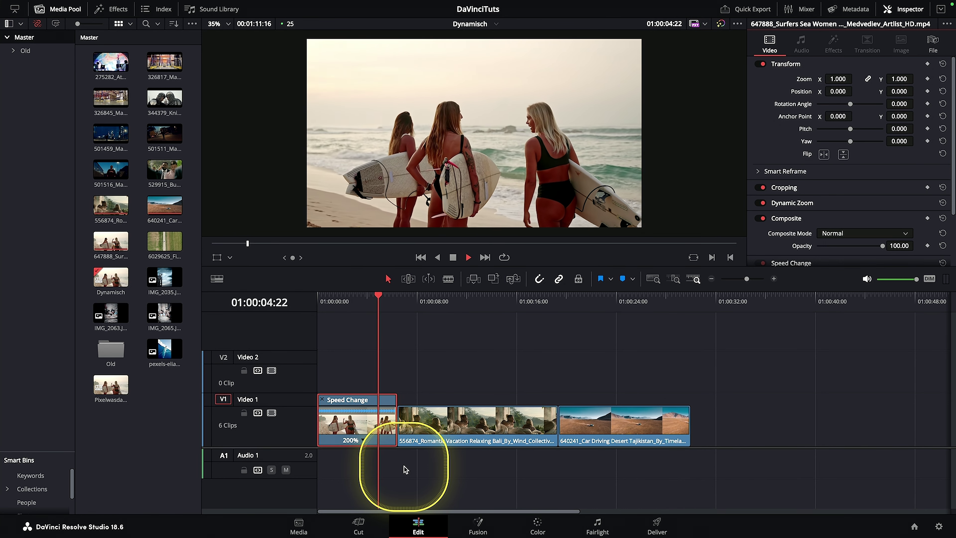
pyautogui.press('space')
# Park the playhead about five seconds into the surfing clip and open the viewer overlay list.
pyautogui.click(404, 469)
pyautogui.click(409, 337)
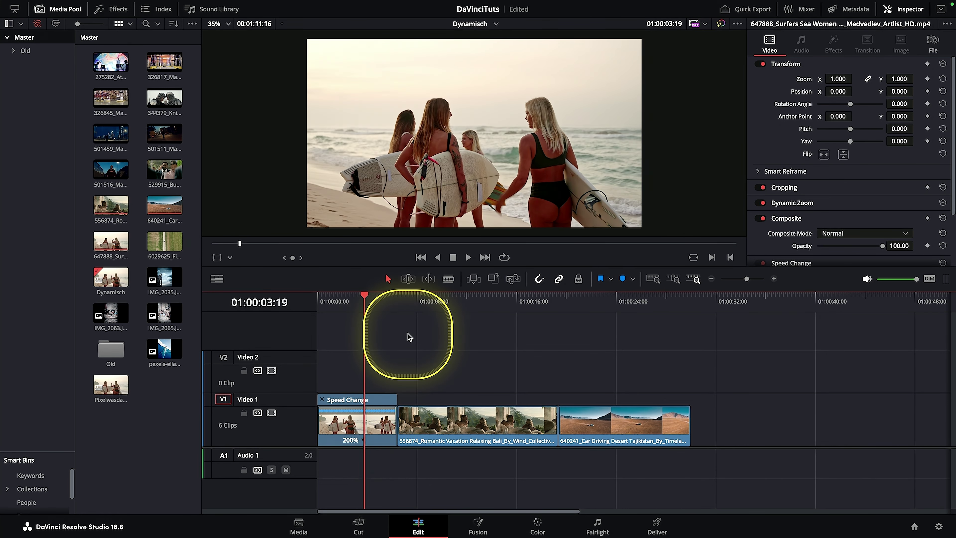
pyautogui.moveTo(394, 335); pyautogui.dragTo(383, 313)
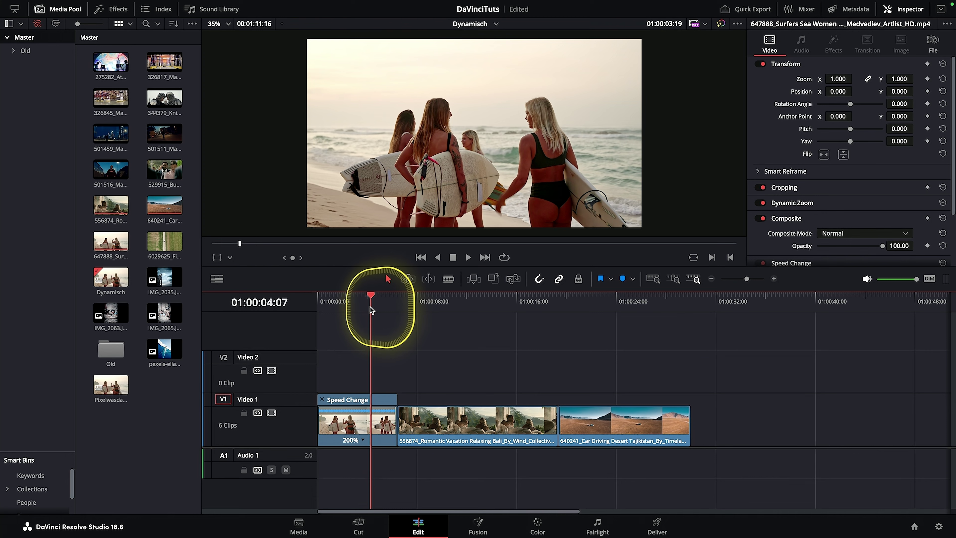
pyautogui.click(364, 424)
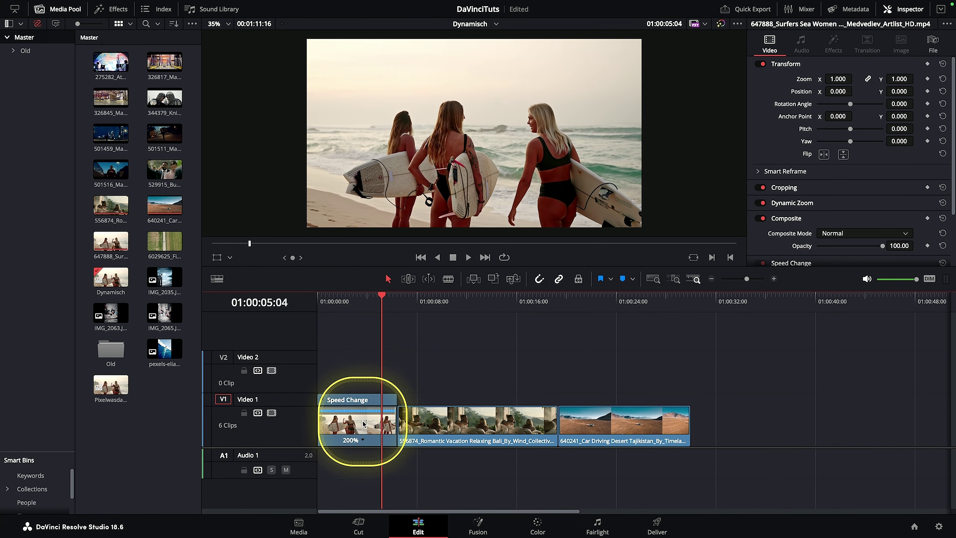
pyautogui.click(443, 361)
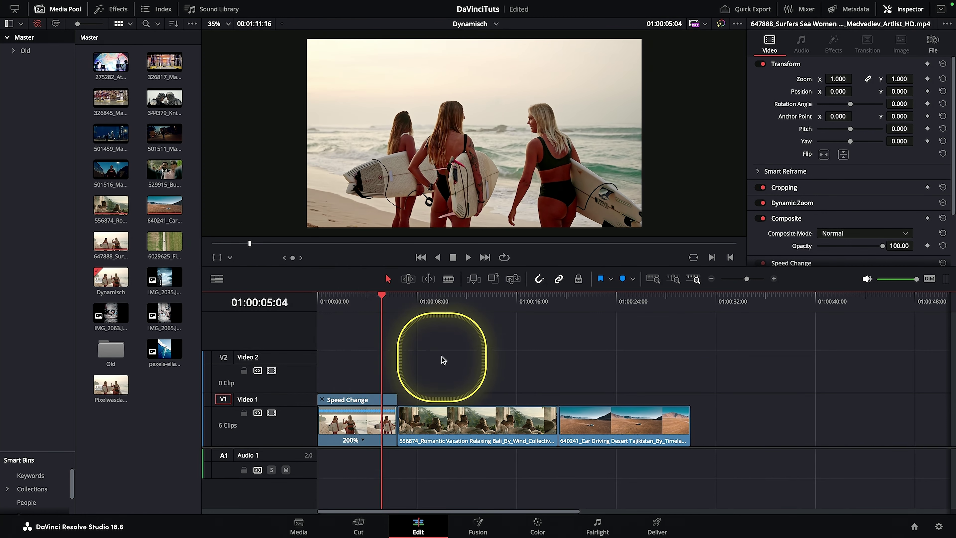
pyautogui.click(230, 258)
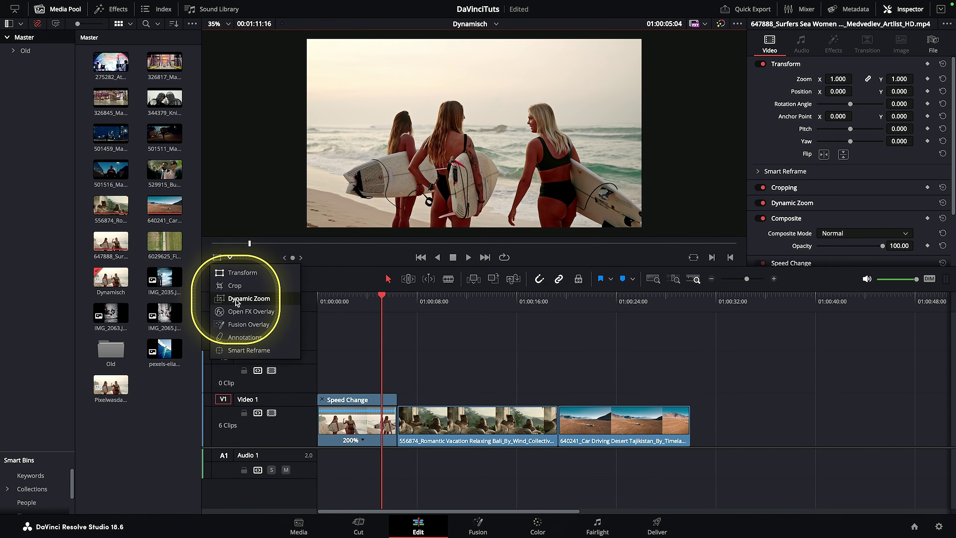
# Show the Dynamic Zoom overlay and tighten the green start frame around the three central surfers.
pyautogui.click(236, 300)
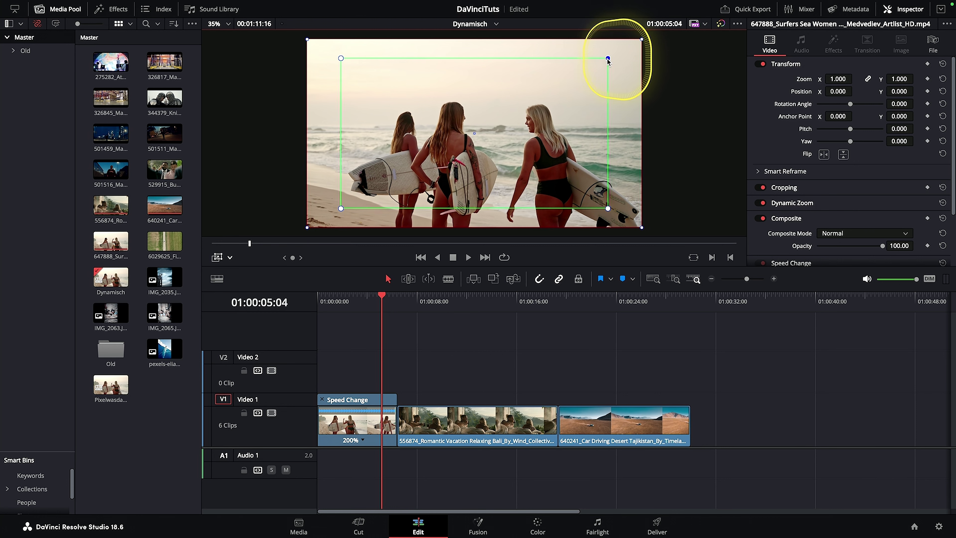
pyautogui.moveTo(606, 61); pyautogui.dragTo(596, 66)
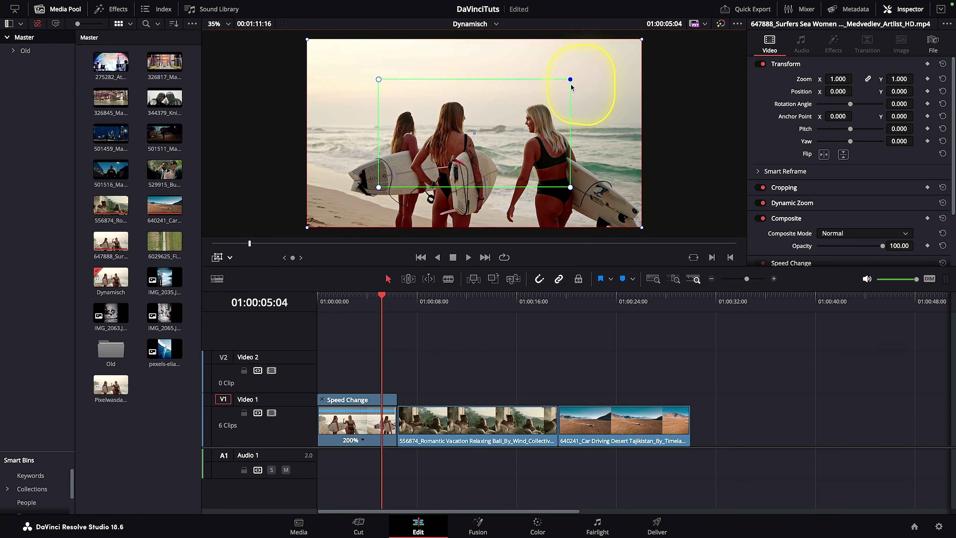
pyautogui.moveTo(554, 153); pyautogui.dragTo(561, 154)
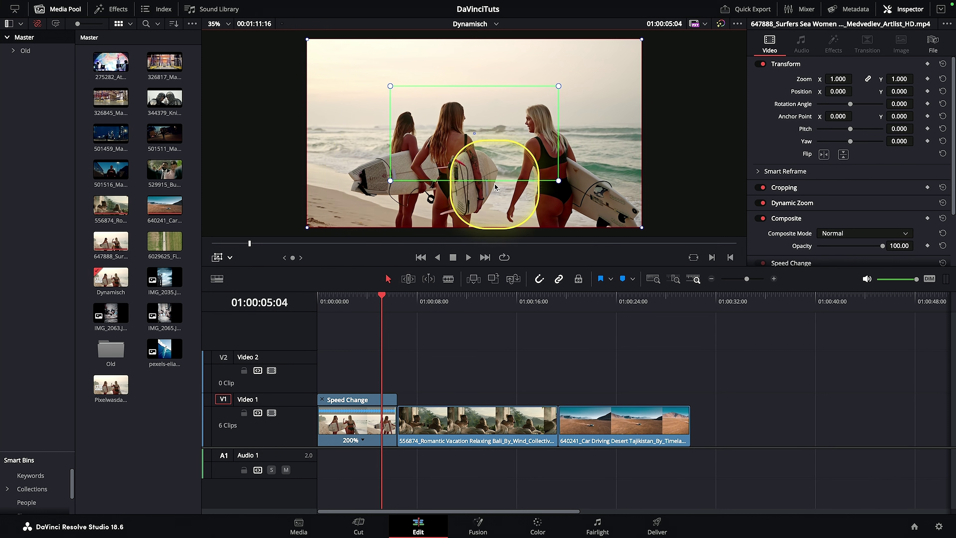
# Toggle the Dynamic Zoom overlay while scrubbing the surfing clip to about six seconds.
pyautogui.click(218, 258)
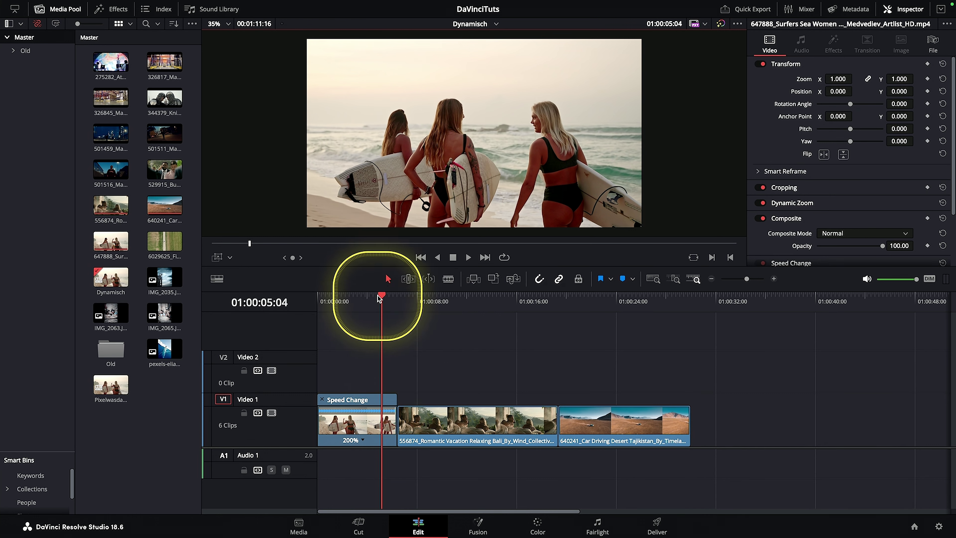
pyautogui.moveTo(378, 296); pyautogui.dragTo(305, 329)
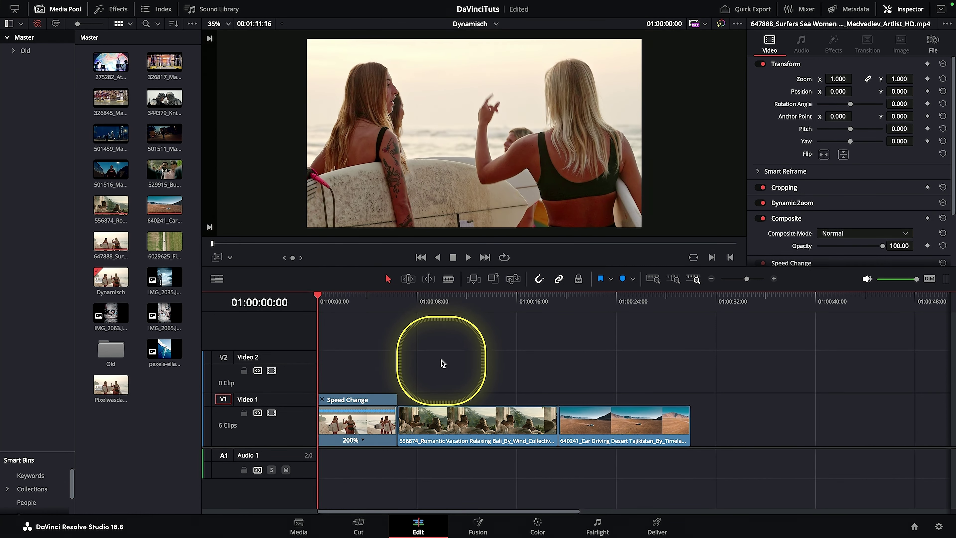
pyautogui.click(217, 257)
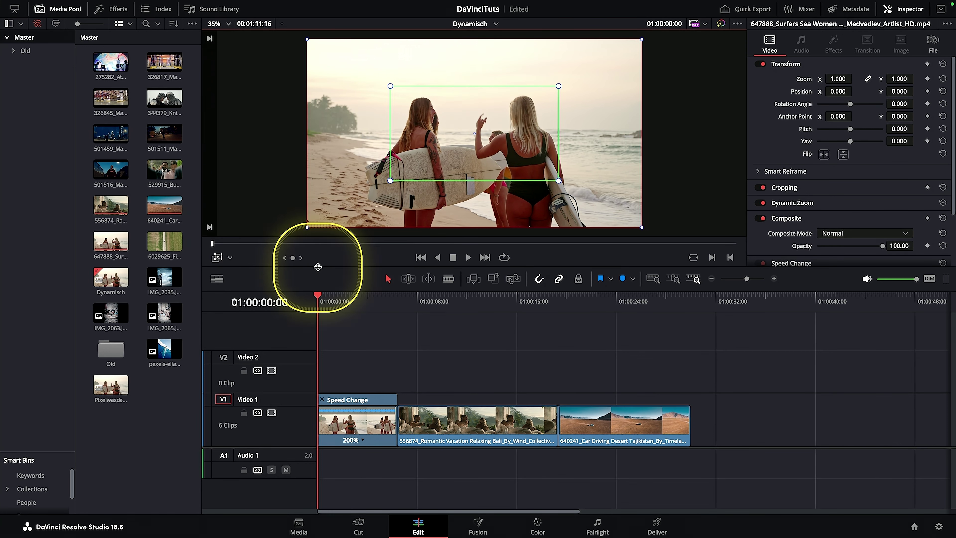
pyautogui.click(217, 258)
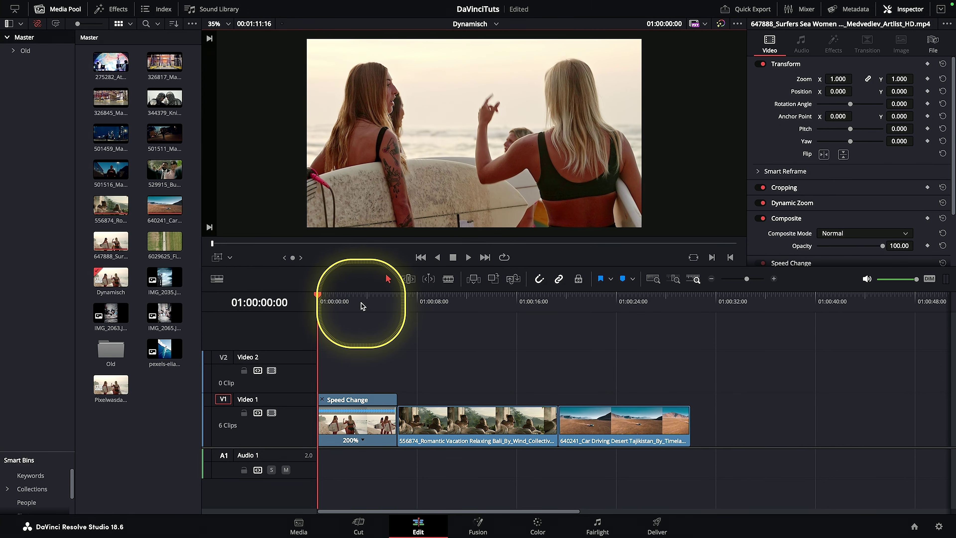
pyautogui.moveTo(362, 306); pyautogui.dragTo(394, 308)
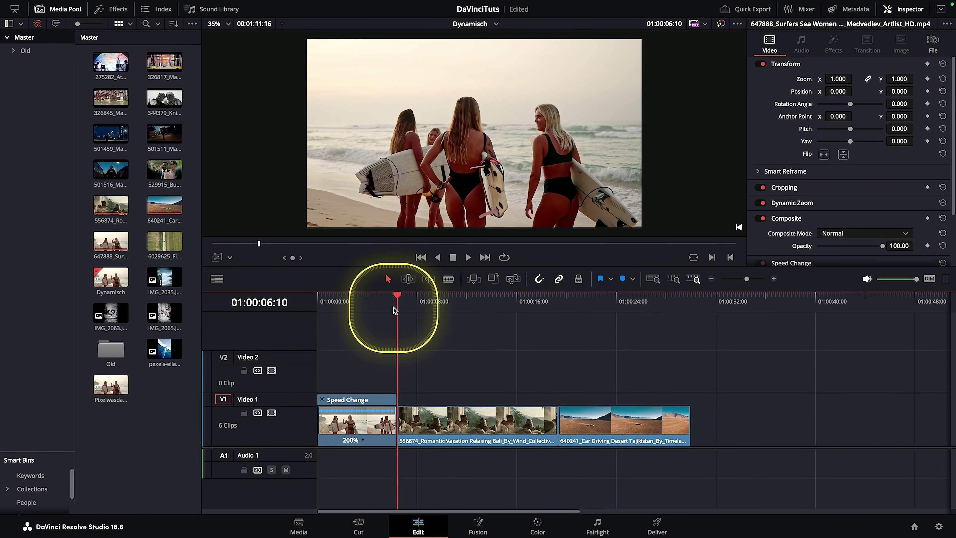
pyautogui.click(218, 258)
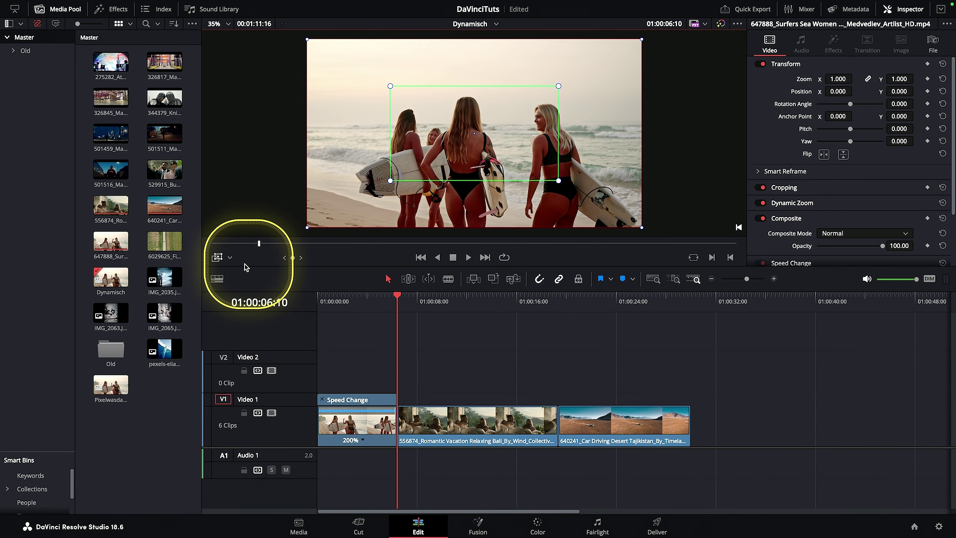
pyautogui.click(218, 258)
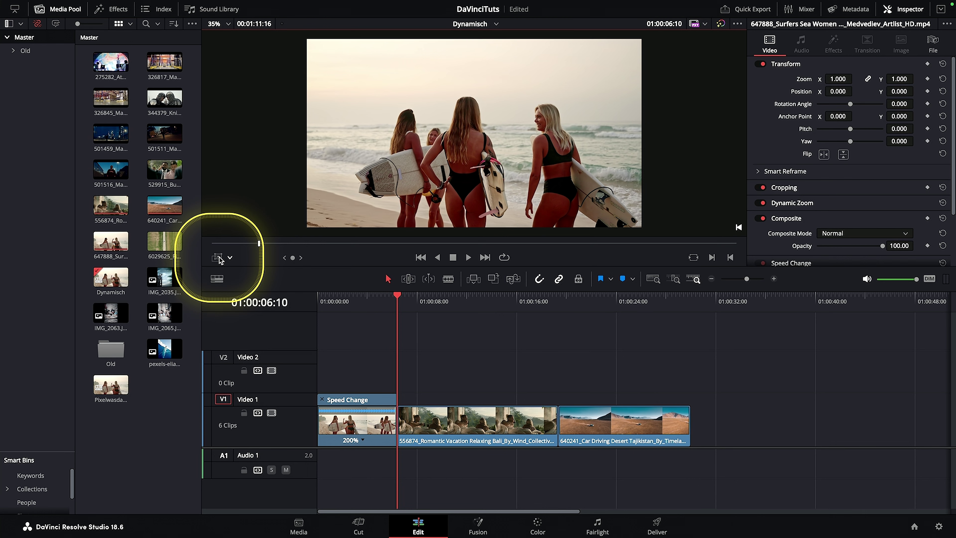
pyautogui.click(218, 258)
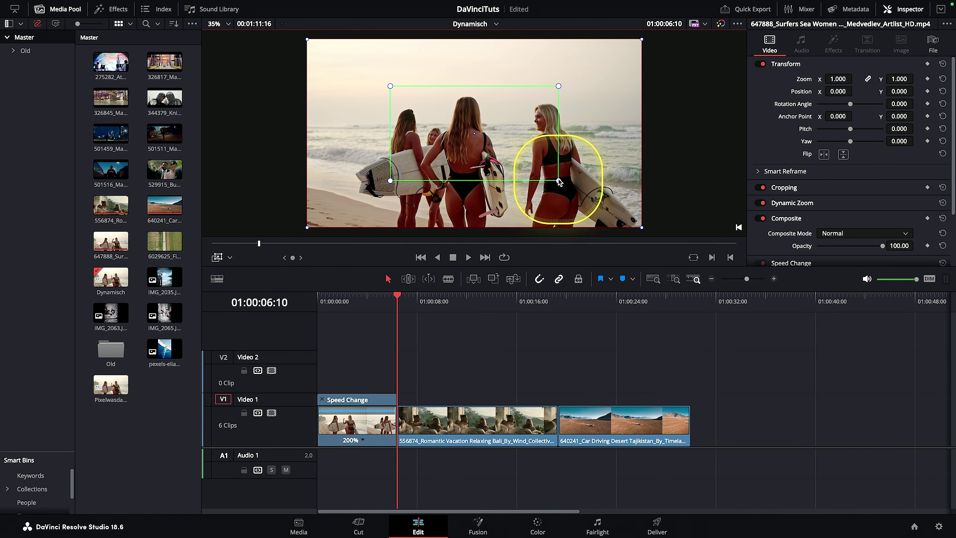
# Replay the surfing clip from the first frame and stop near 01:00:04:05.
pyautogui.moveTo(372, 307); pyautogui.dragTo(278, 310)
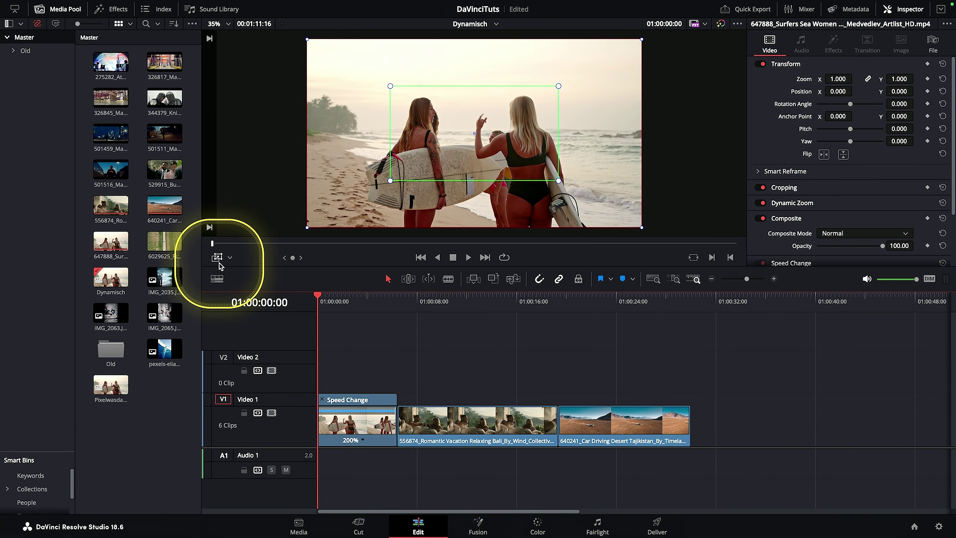
pyautogui.click(218, 257)
pyautogui.press('space')
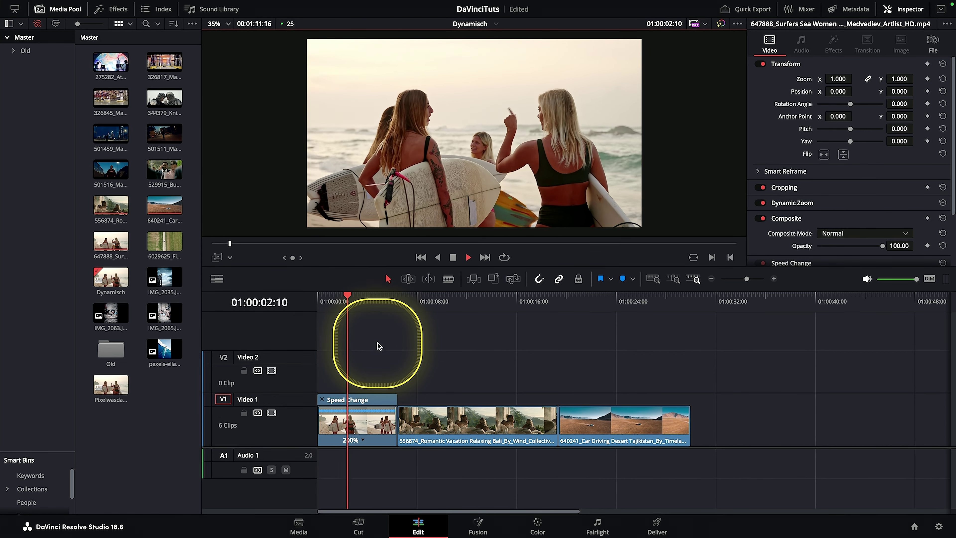
pyautogui.press('space')
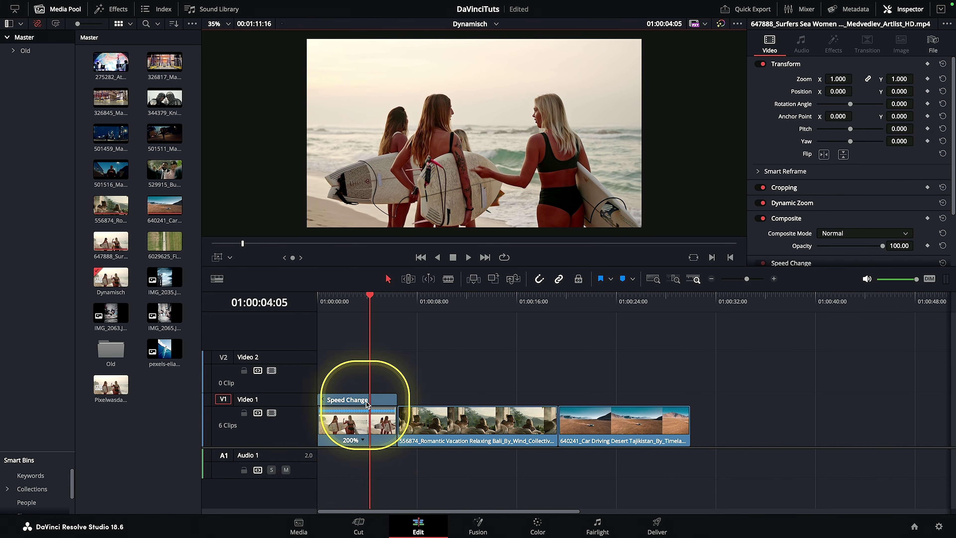
# Expand the surfing clip's Dynamic Zoom settings, test Swap twice, and shrink the green frame slightly.
pyautogui.click(363, 422)
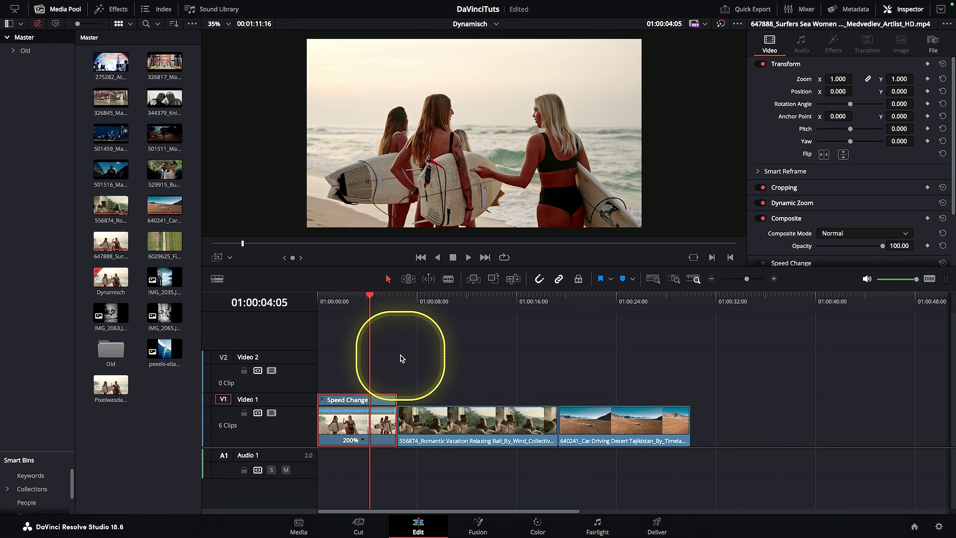
pyautogui.click(775, 206)
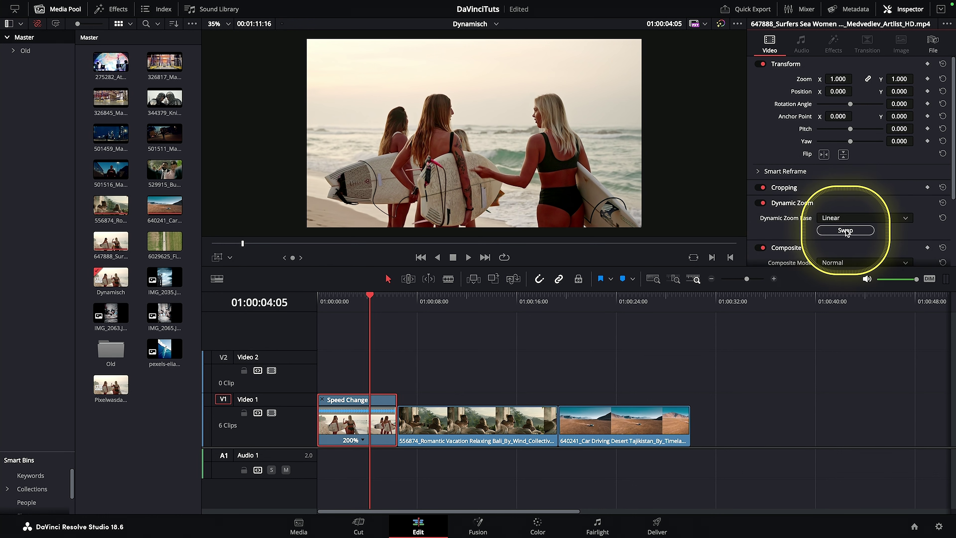
pyautogui.moveTo(370, 297); pyautogui.dragTo(248, 287)
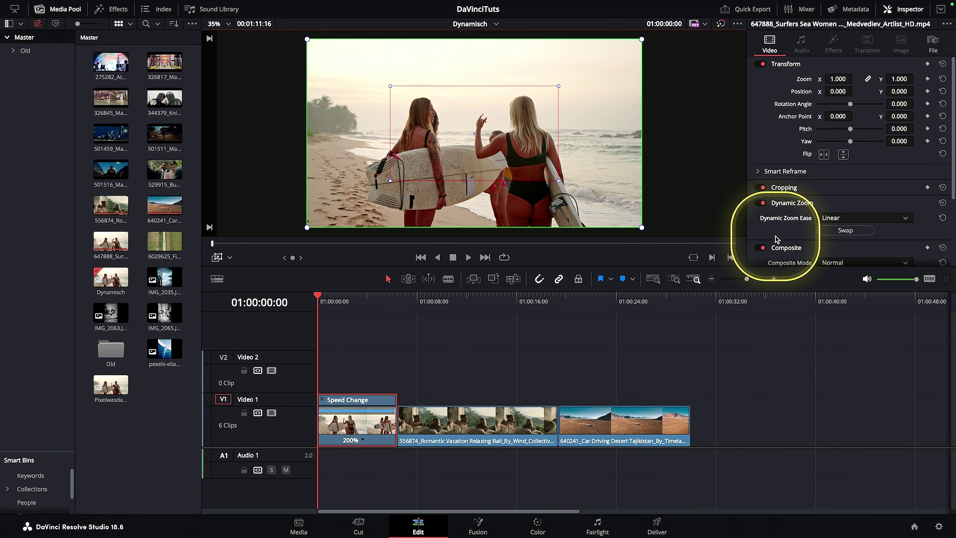
pyautogui.click(846, 231)
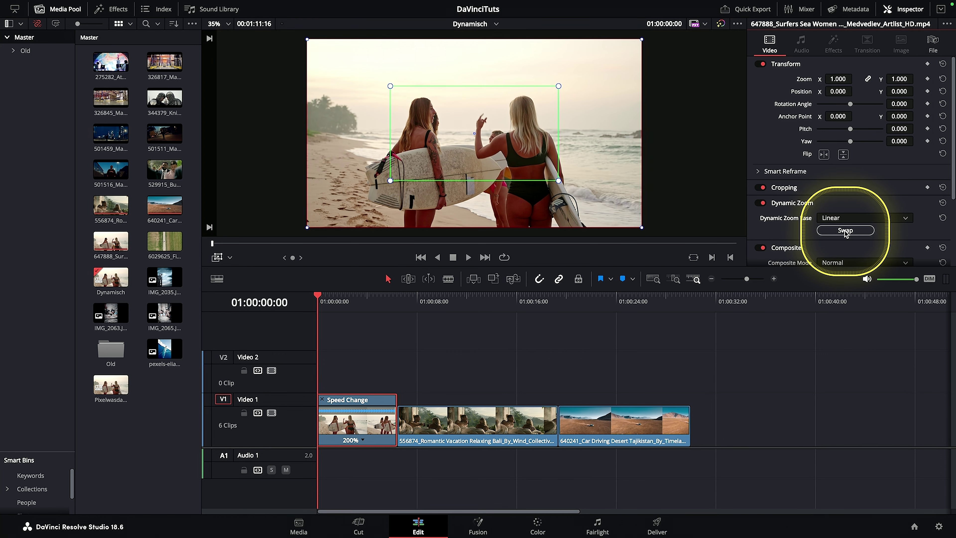
pyautogui.click(845, 231)
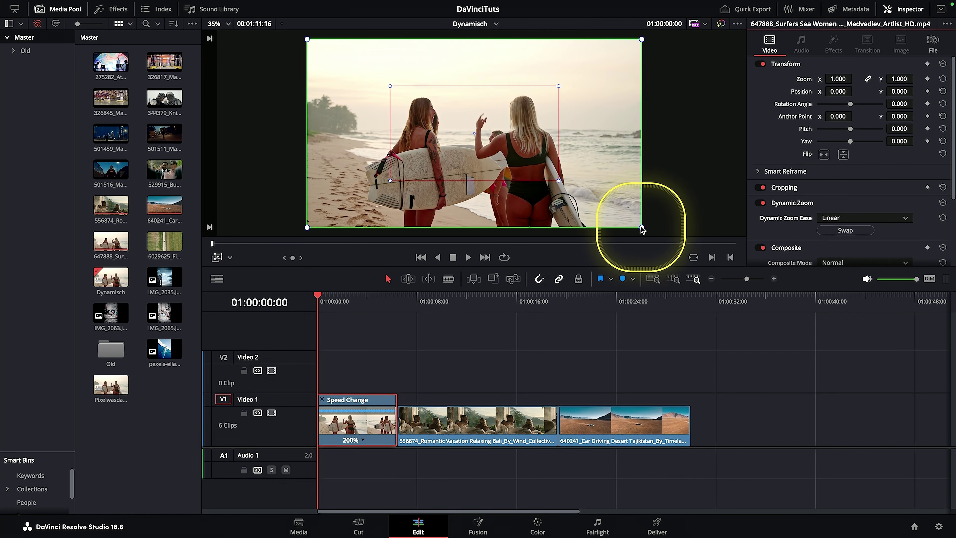
pyautogui.moveTo(638, 225); pyautogui.dragTo(632, 222)
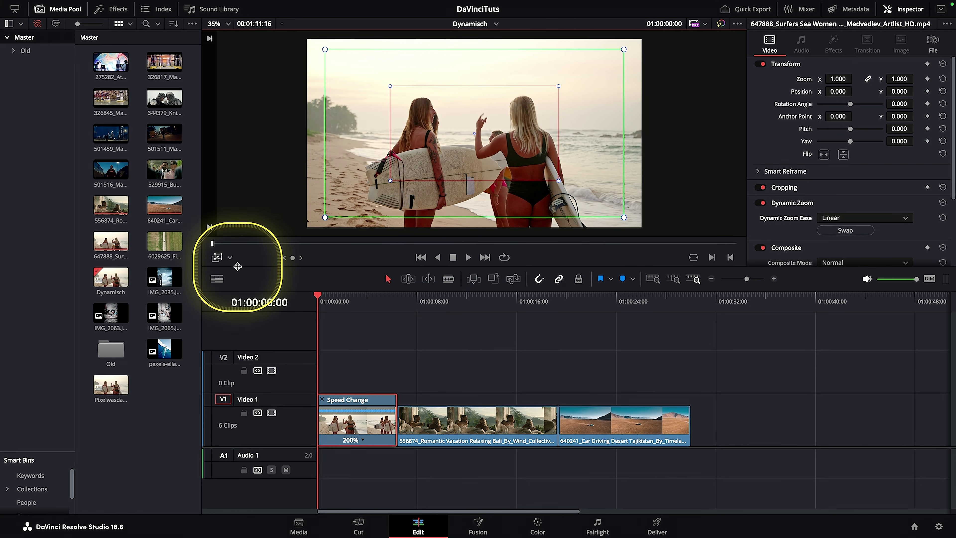
# Hide the zoom overlay and play the surfing clip's opening, stopping around 01:00:03:09.
pyautogui.click(218, 258)
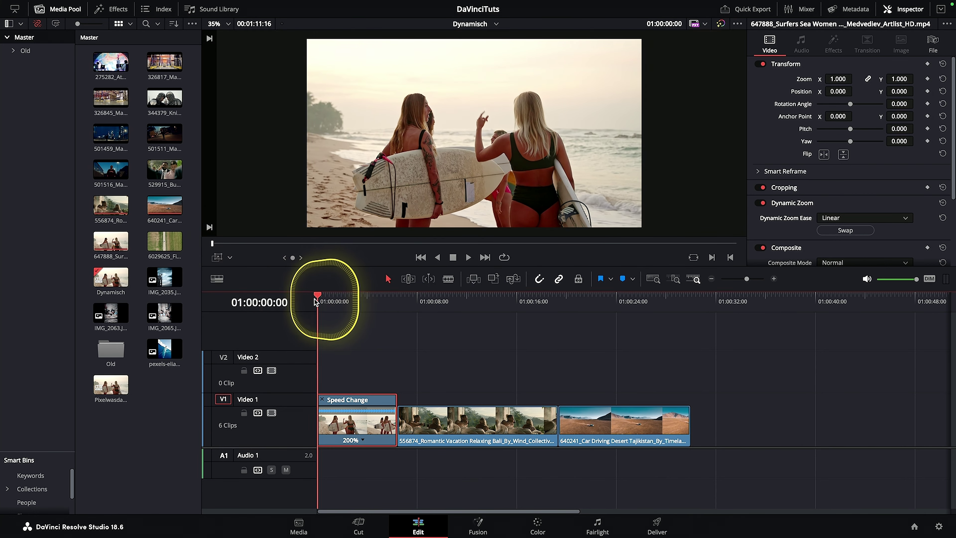
pyautogui.press('space')
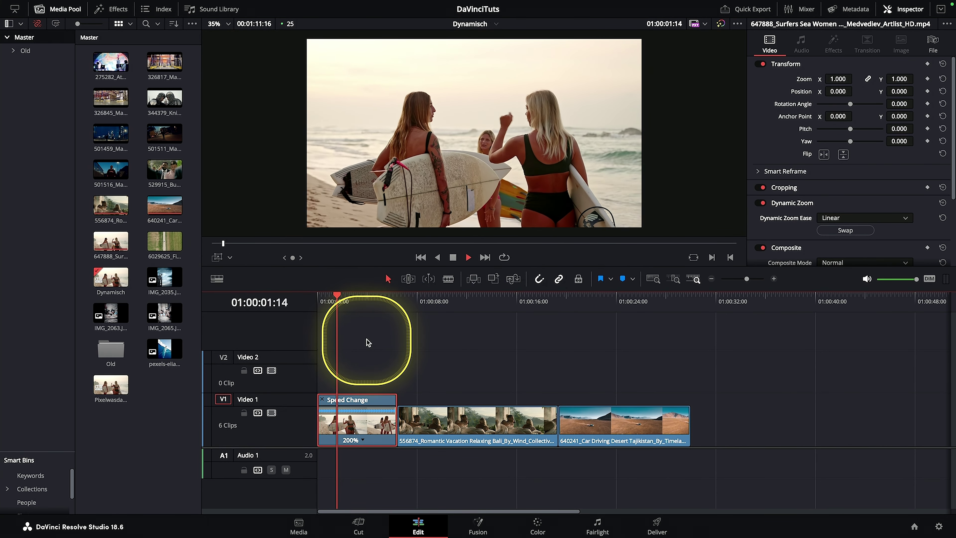
pyautogui.press('space')
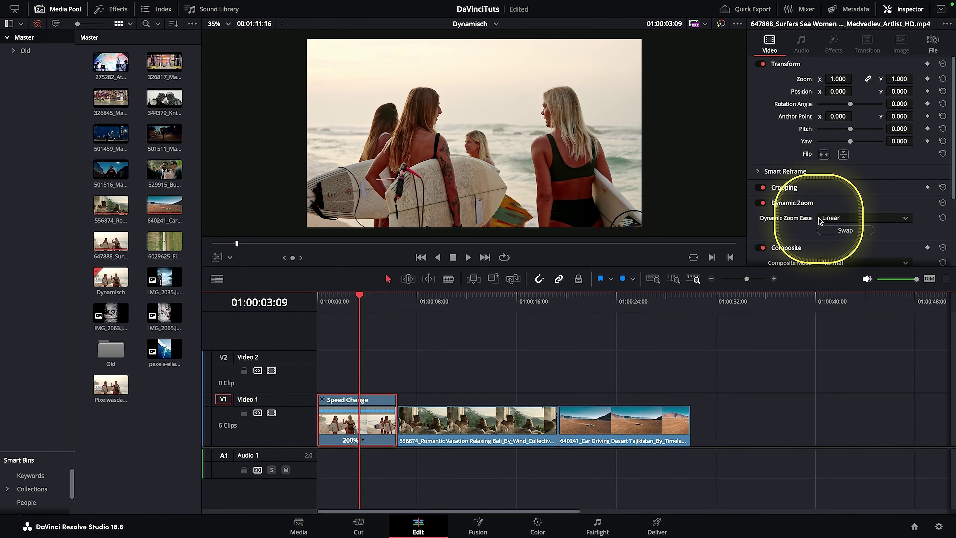
# Set the surfing clip's Dynamic Zoom Ease to Ease In and Out and replay from the start.
pyautogui.click(843, 220)
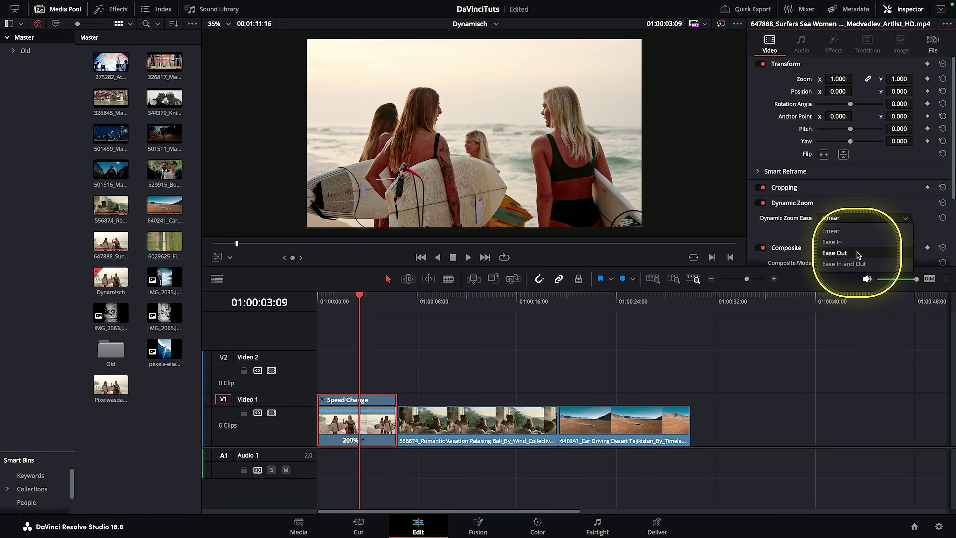
pyautogui.click(845, 263)
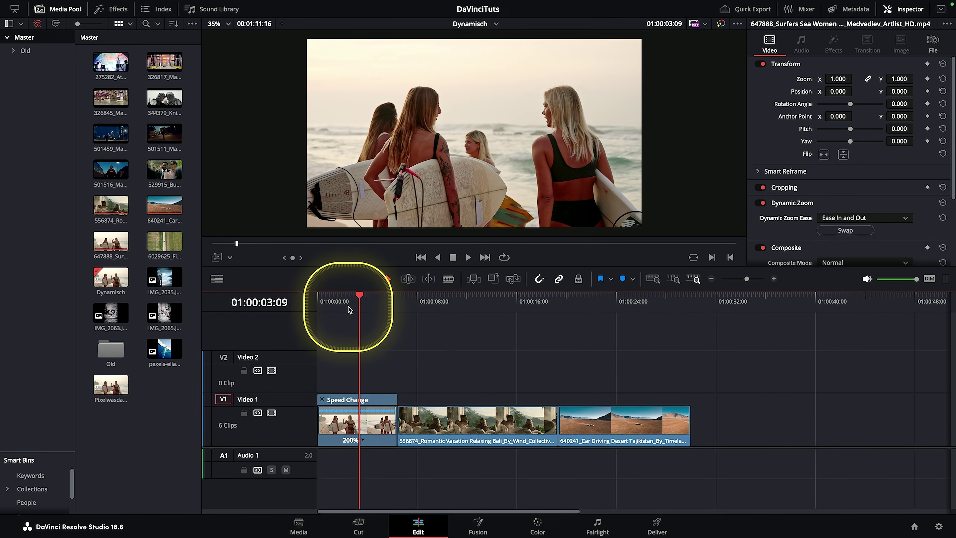
pyautogui.moveTo(358, 301); pyautogui.dragTo(263, 305)
pyautogui.press('space')
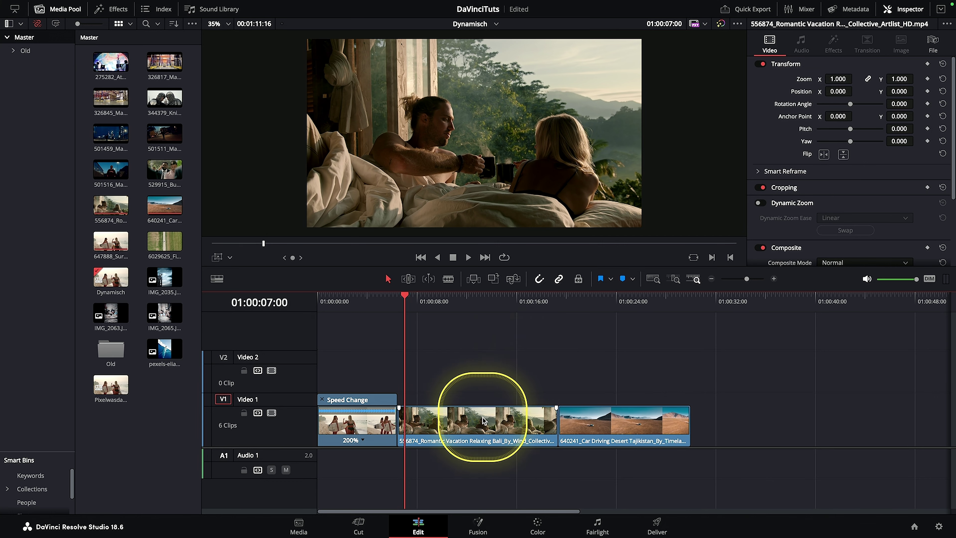
# Scrub to about ten seconds, select the Romantic Vacation clip, and enable its Dynamic Zoom.
pyautogui.click(491, 407)
pyautogui.click(475, 300)
pyautogui.moveTo(475, 300); pyautogui.dragTo(517, 316)
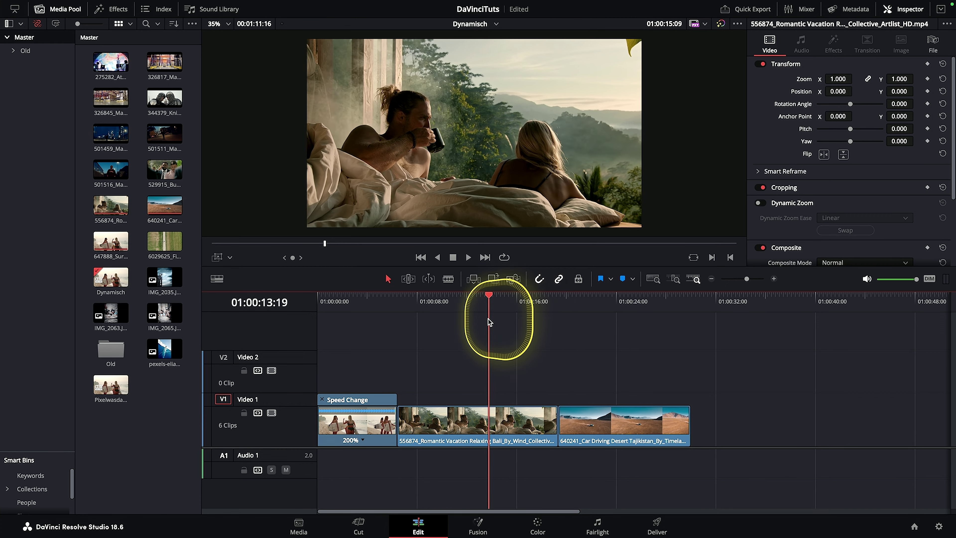
pyautogui.moveTo(517, 317); pyautogui.dragTo(443, 326)
pyautogui.click(497, 413)
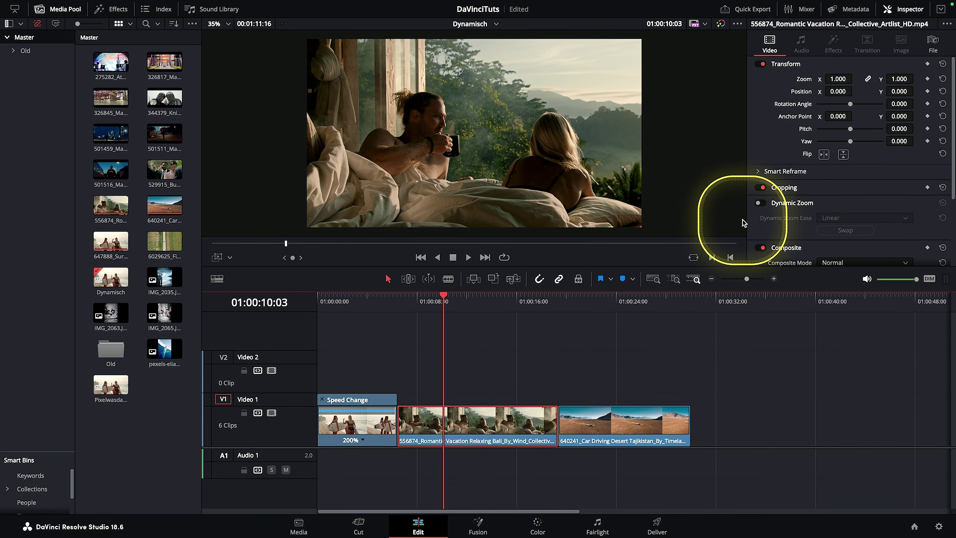
pyautogui.click(760, 203)
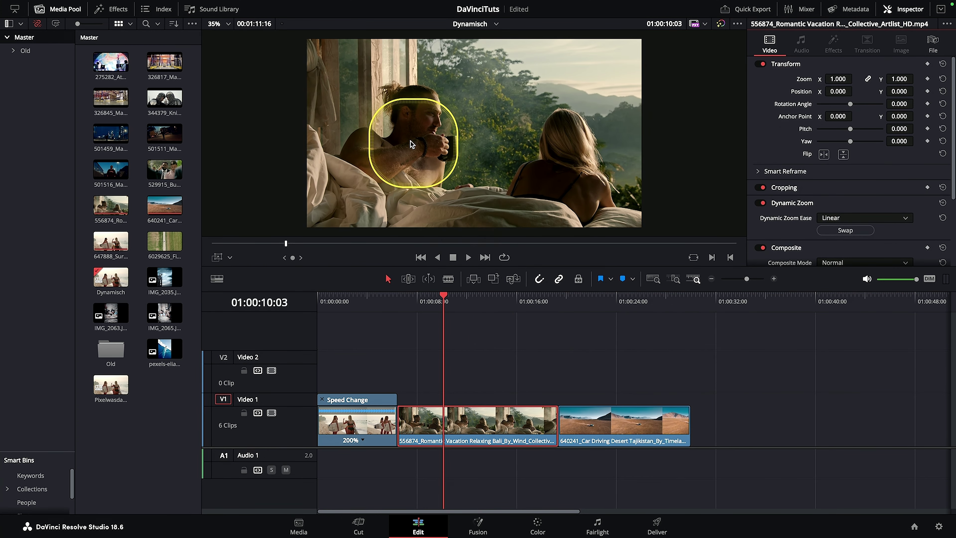
# Show the zoom frames, shrink the green start frame, and shift it to the left.
pyautogui.click(217, 257)
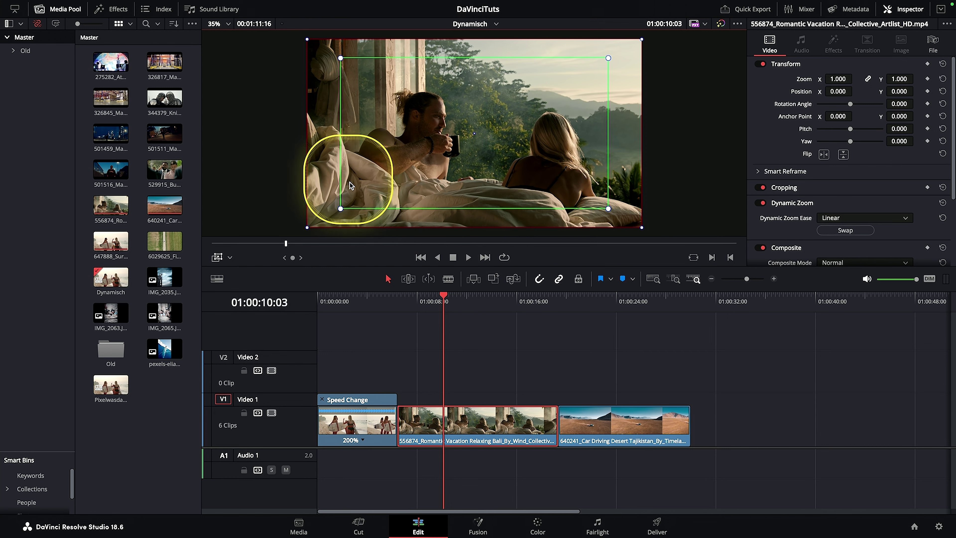
pyautogui.moveTo(608, 208); pyautogui.dragTo(595, 204)
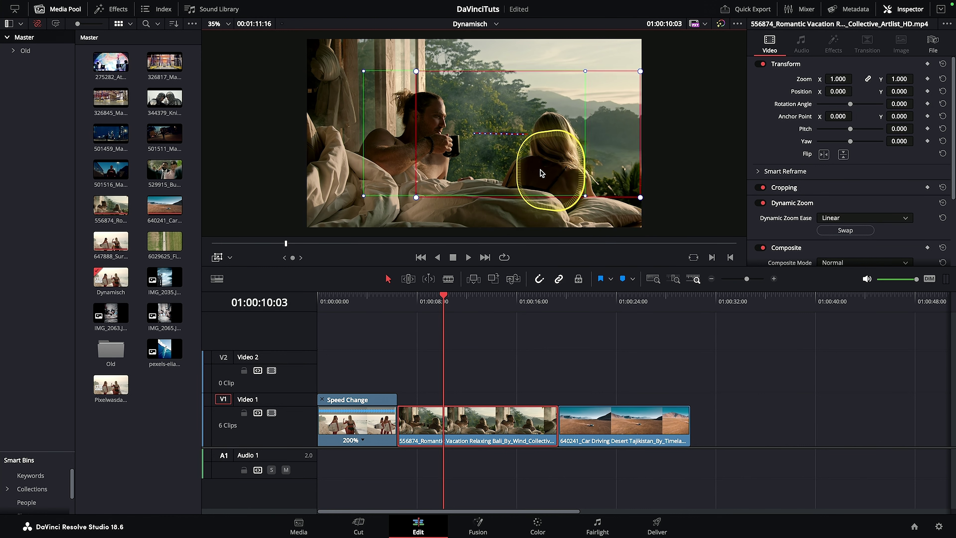
pyautogui.click(365, 196)
pyautogui.moveTo(366, 168); pyautogui.dragTo(347, 171)
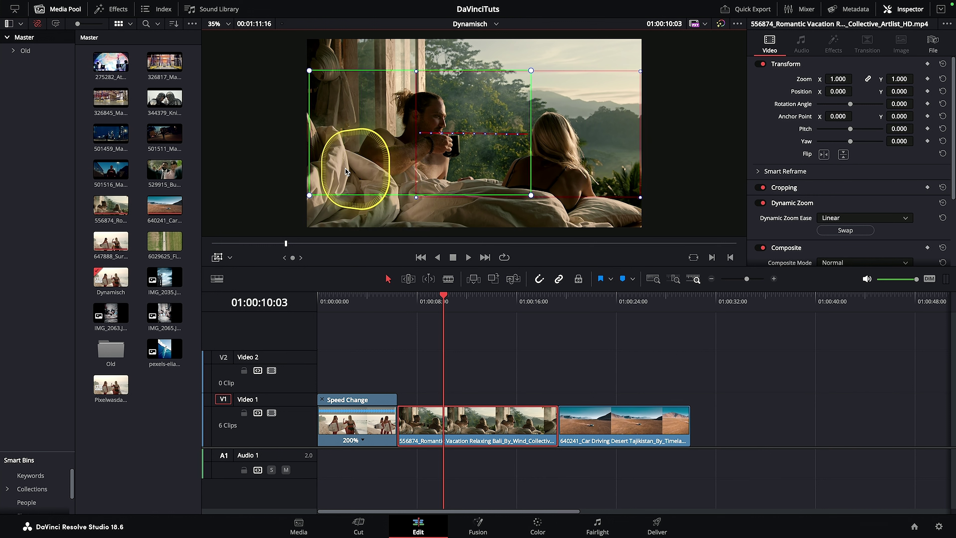
# Preview the Romantic Vacation zoom, try Swap, then reset its Dynamic Zoom framing to default.
pyautogui.click(217, 258)
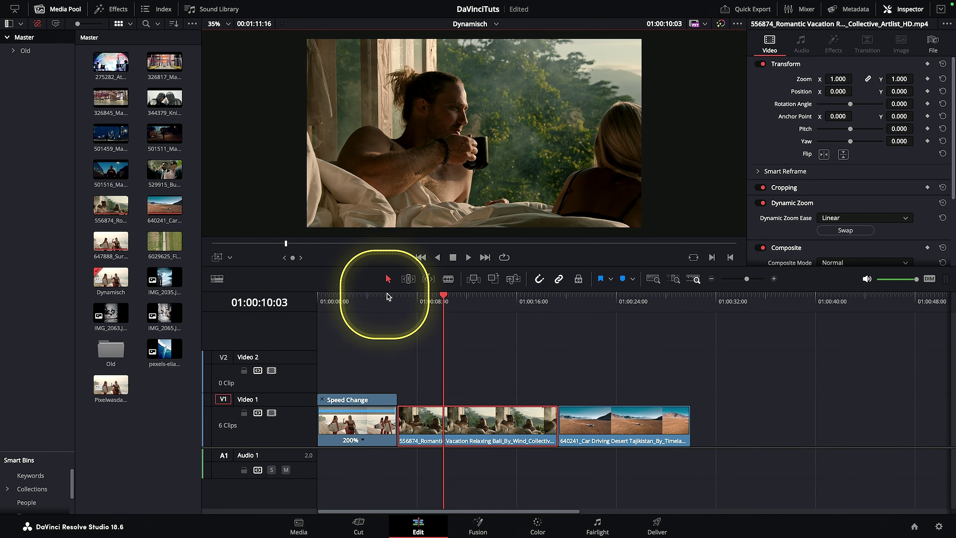
pyautogui.press('space')
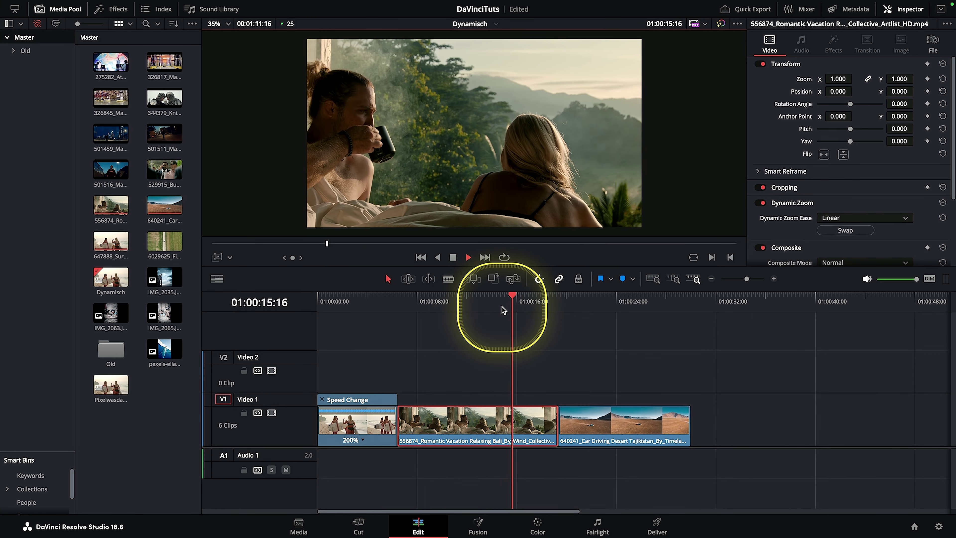
pyautogui.press('space')
pyautogui.click(217, 257)
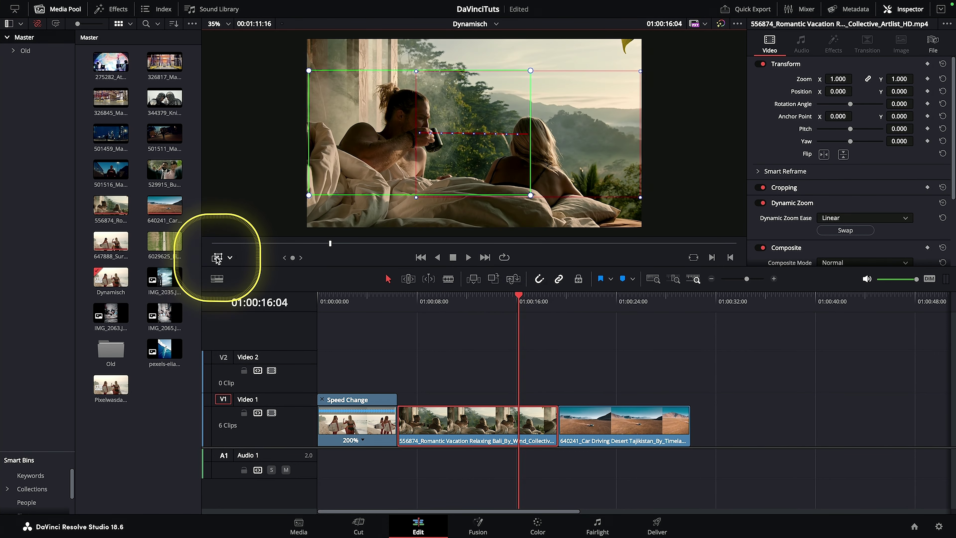
pyautogui.click(846, 230)
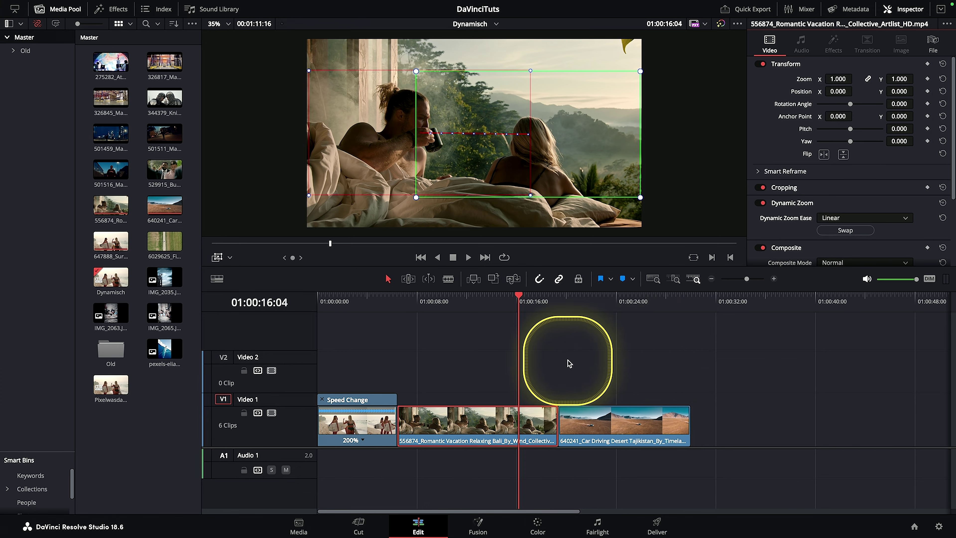
pyautogui.click(942, 203)
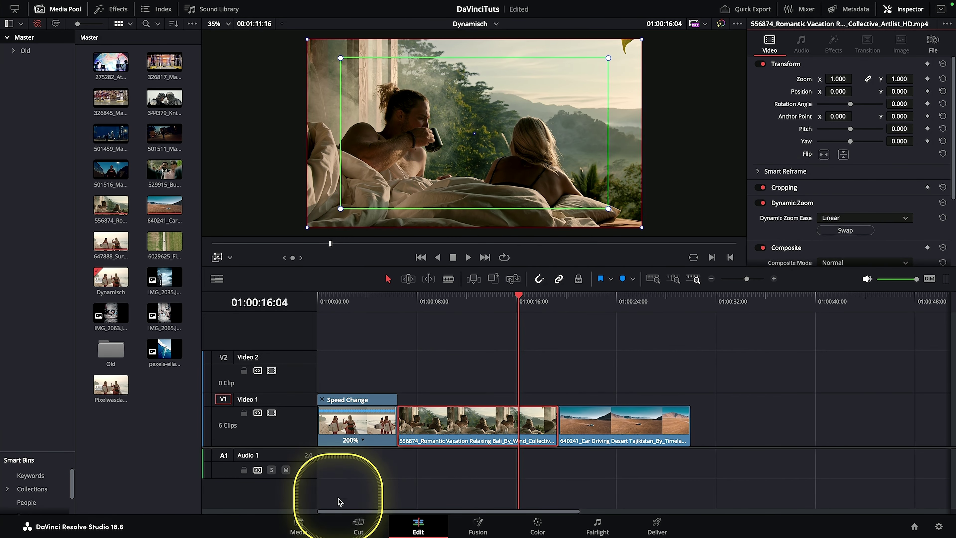
# On the Cut page, apply a Dynamic Zoom pan preset to the Romantic Vacation clip.
pyautogui.click(360, 526)
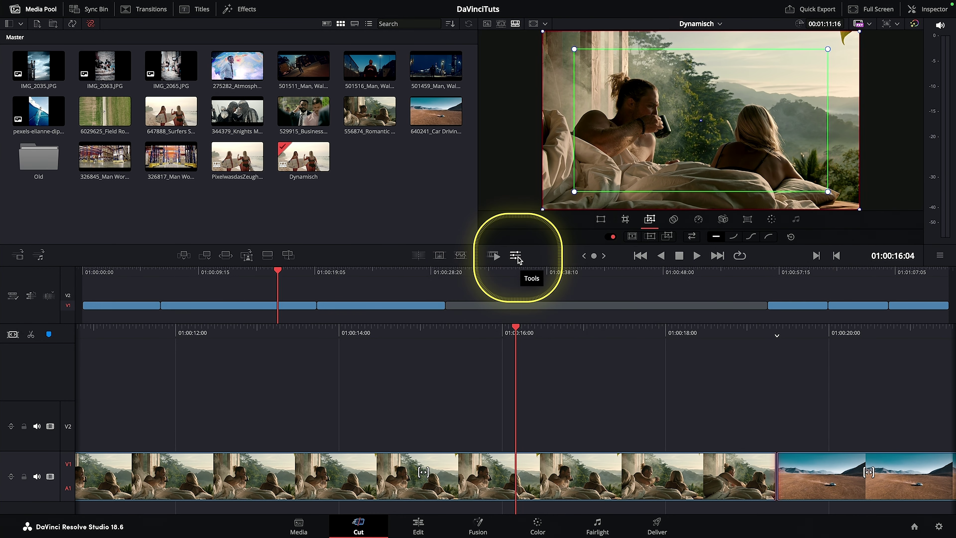
pyautogui.click(516, 257)
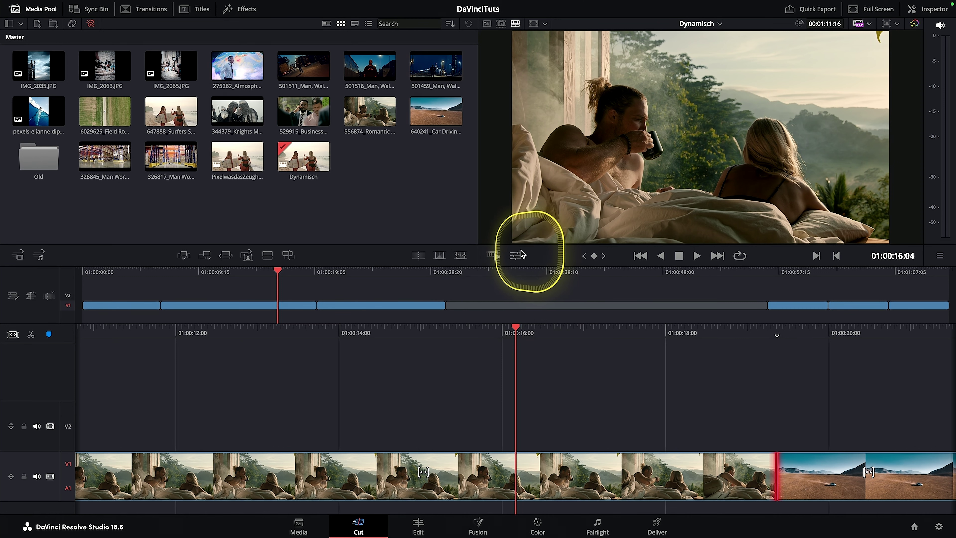
pyautogui.click(515, 256)
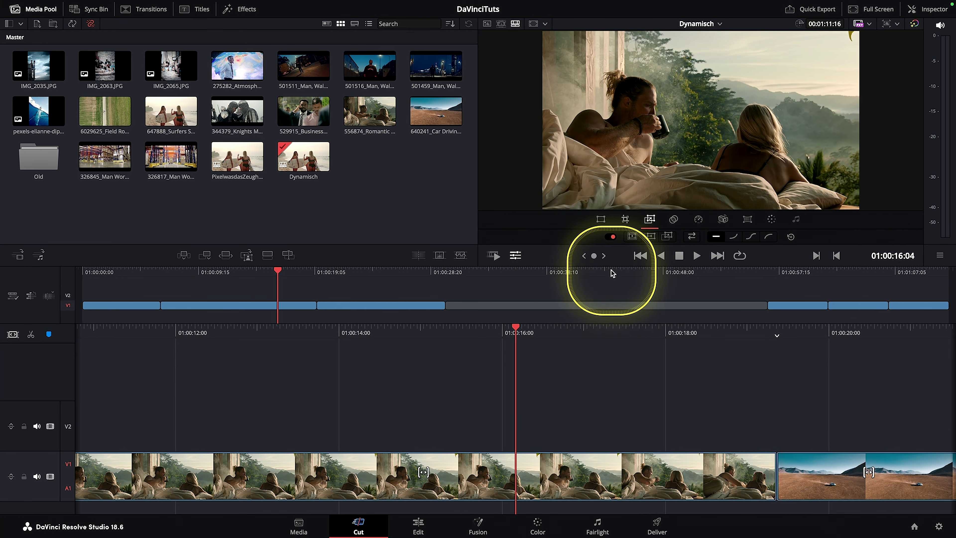
pyautogui.click(633, 237)
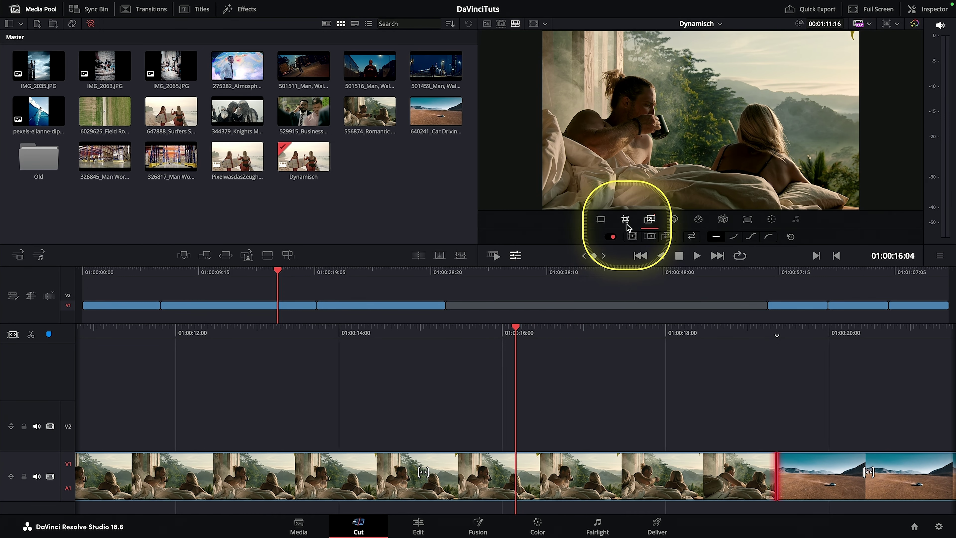
pyautogui.click(652, 237)
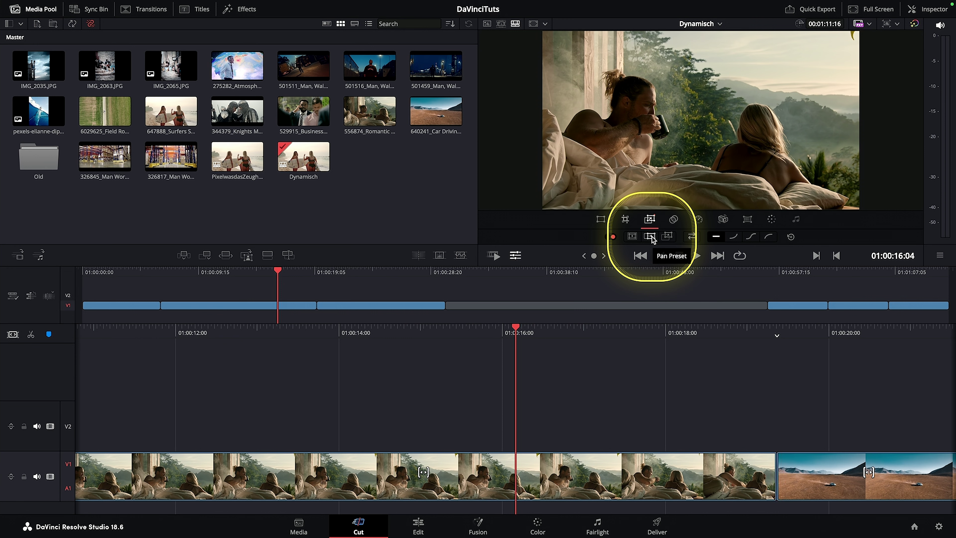
pyautogui.click(650, 237)
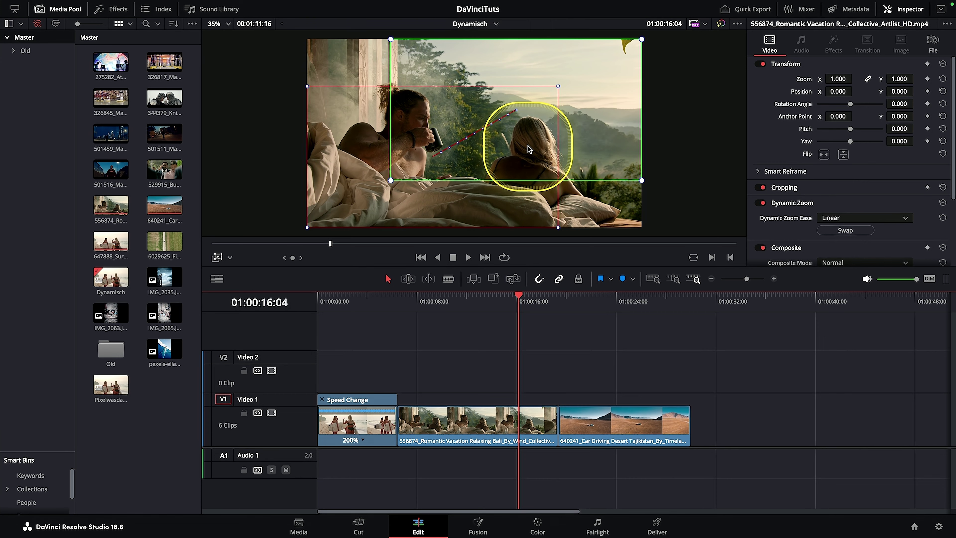
# Swap the couple clip's Dynamic Zoom start and end framings and save the project.
pyautogui.click(217, 257)
pyautogui.moveTo(454, 304)
pyautogui.mouseDown()
pyautogui.moveTo(404, 306)
pyautogui.moveTo(536, 318)
pyautogui.moveTo(414, 327)
pyautogui.mouseUp()
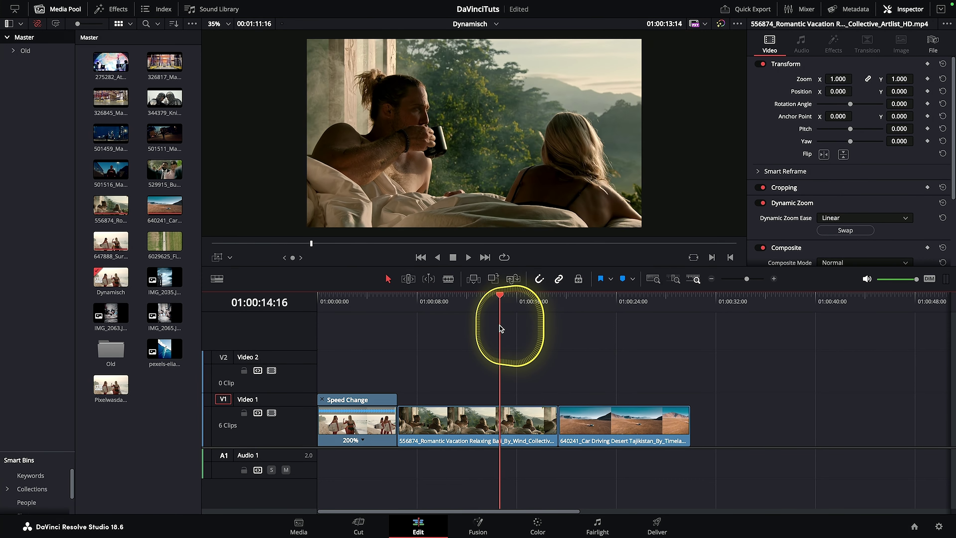
pyautogui.moveTo(414, 327); pyautogui.dragTo(541, 329)
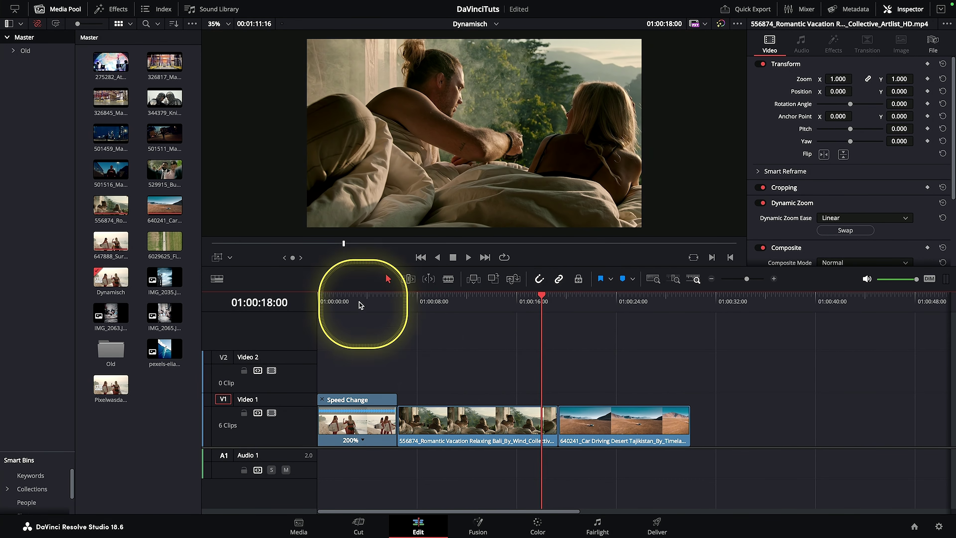
pyautogui.click(217, 258)
pyautogui.click(830, 231)
pyautogui.hotkey('ctrl', 's')
# Shrink the green start and red end framings, then play the zoom from the clip's start.
pyautogui.moveTo(559, 228); pyautogui.dragTo(513, 202)
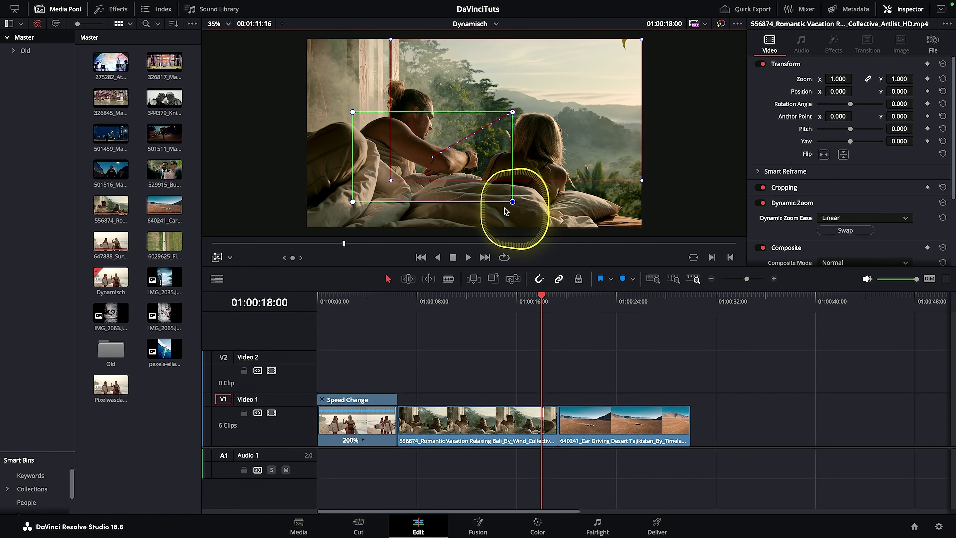
pyautogui.moveTo(642, 181); pyautogui.dragTo(601, 158)
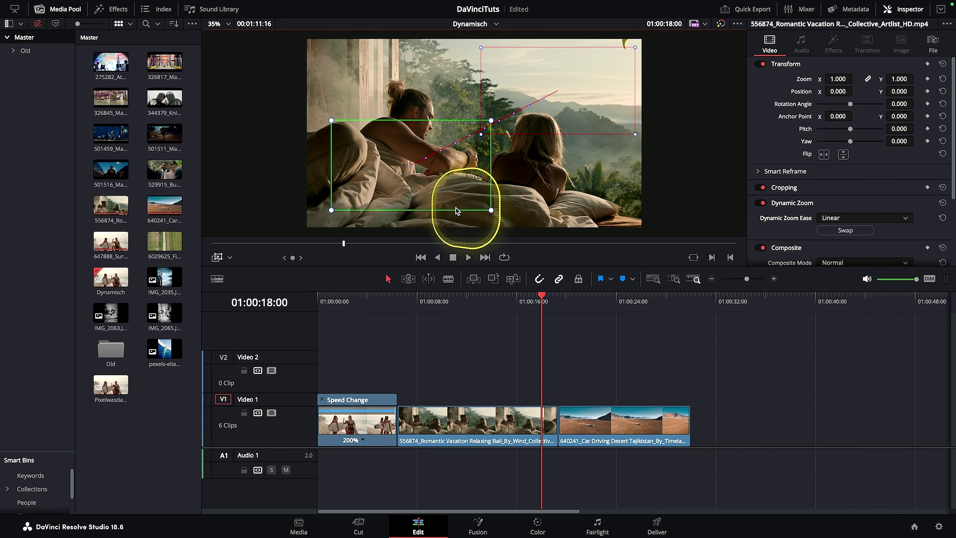
pyautogui.click(218, 257)
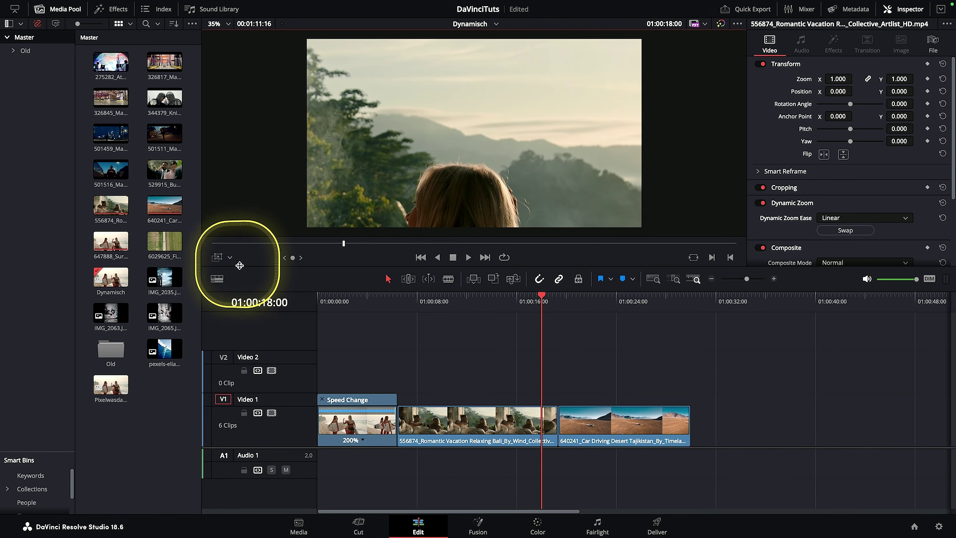
pyautogui.click(444, 299)
pyautogui.moveTo(434, 305); pyautogui.dragTo(401, 308)
pyautogui.press('space')
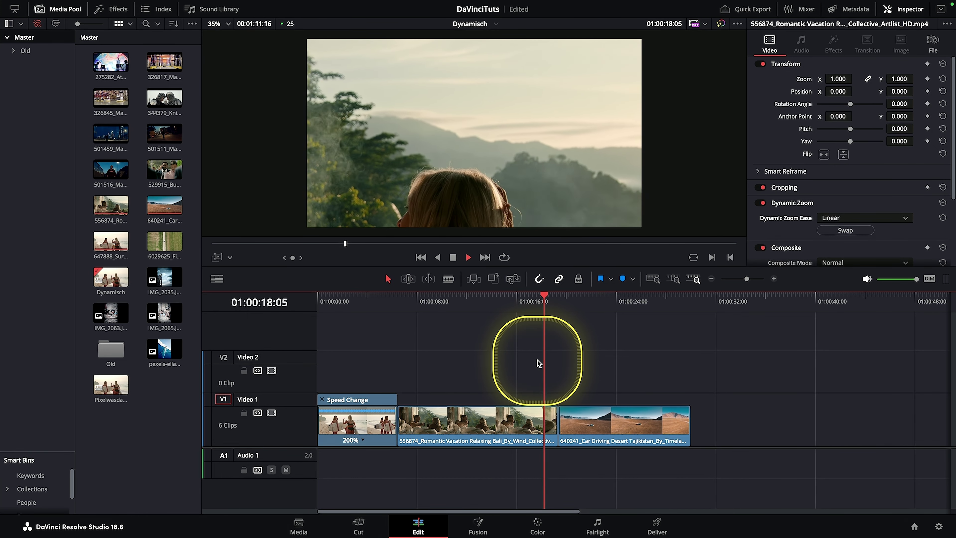
# Stop at the desert car clip's start, select it on Video 1, and open the Effects library.
pyautogui.click(453, 257)
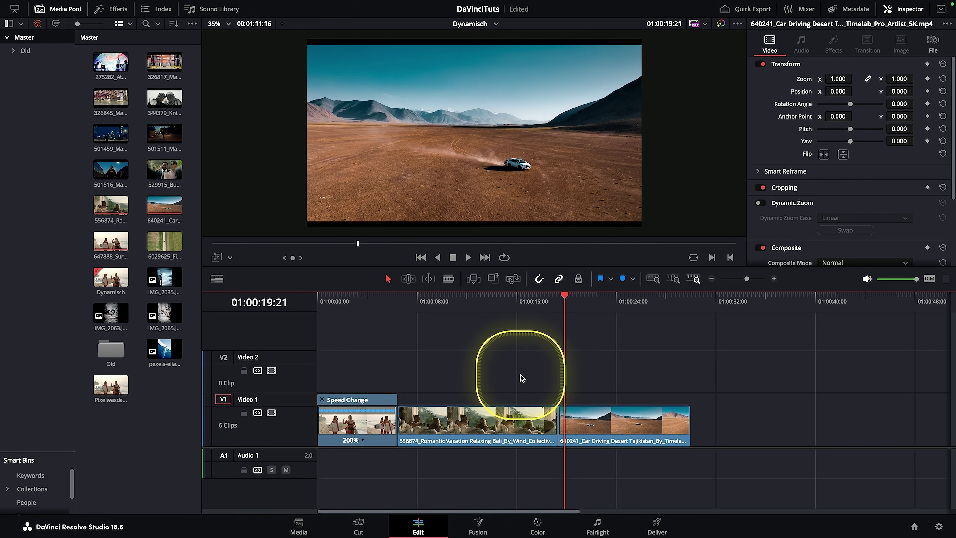
pyautogui.press('Up')
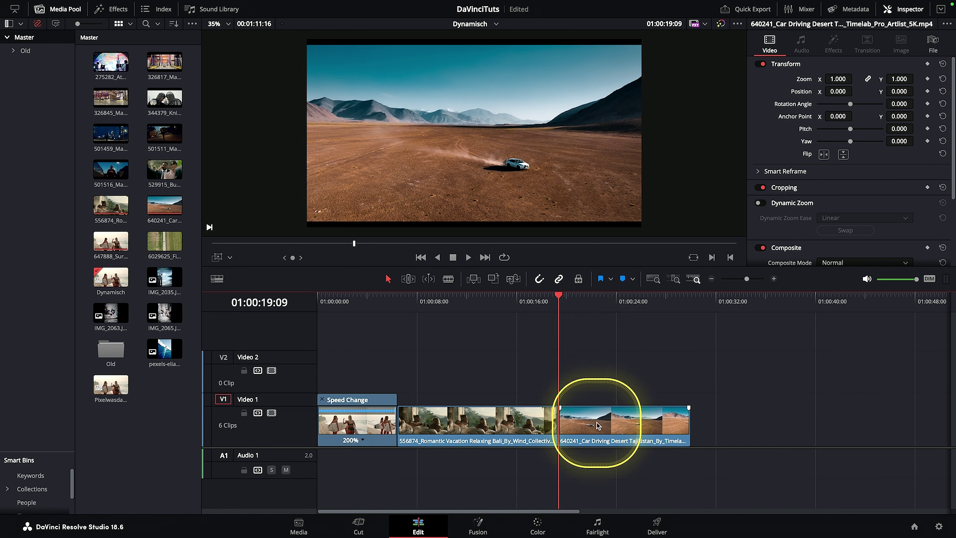
pyautogui.click(454, 422)
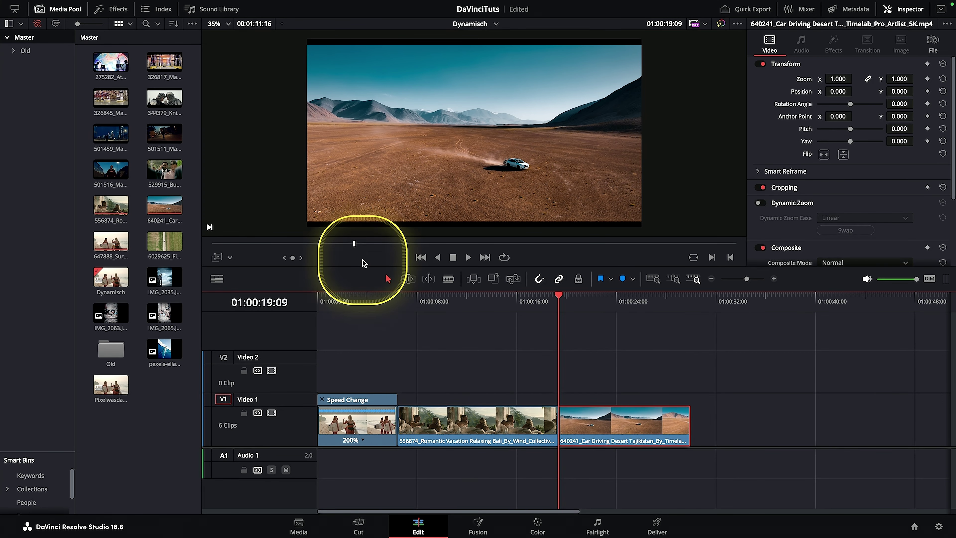
pyautogui.press('q')
pyautogui.click(118, 11)
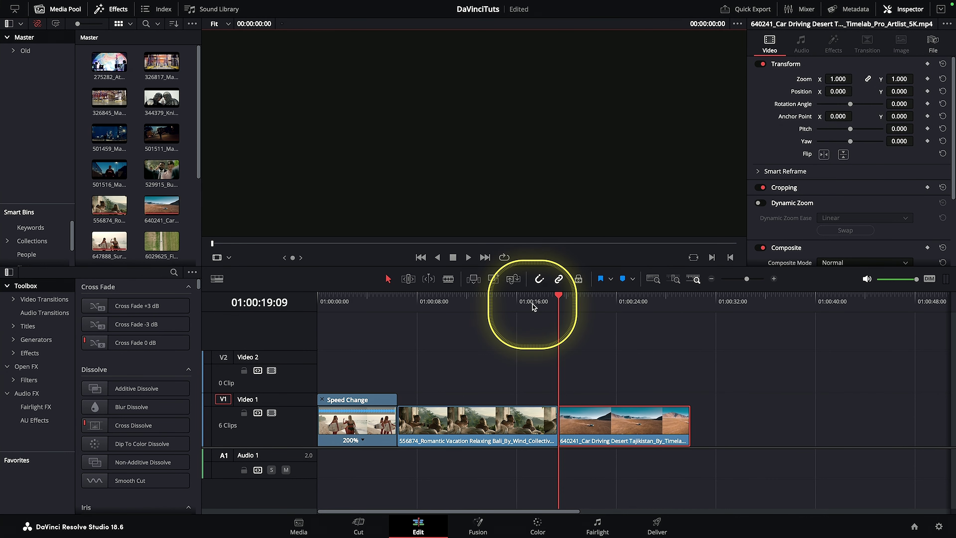
# Search effects for 'adju' and drop an Adjustment Clip onto Video 2 above the car clip.
pyautogui.click(174, 273)
pyautogui.write('adj')
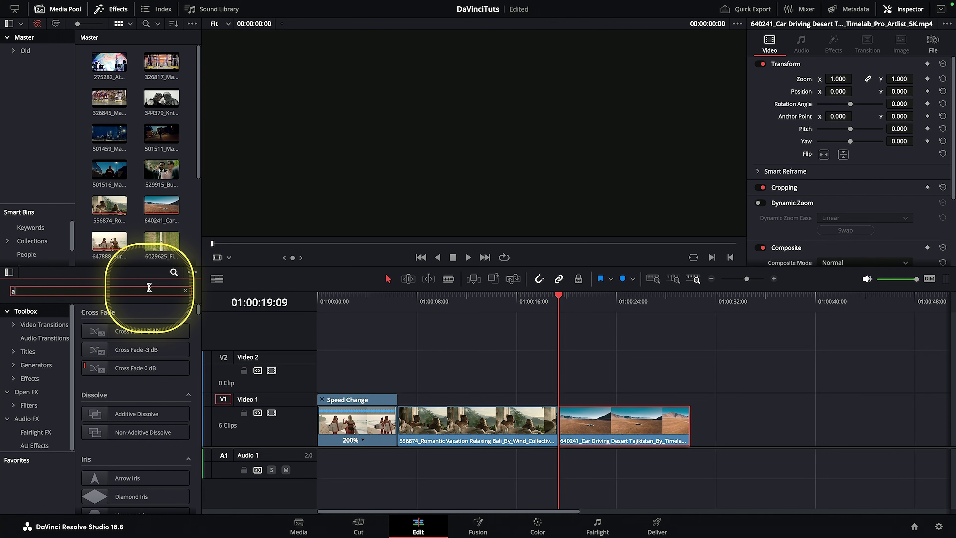
pyautogui.write('u')
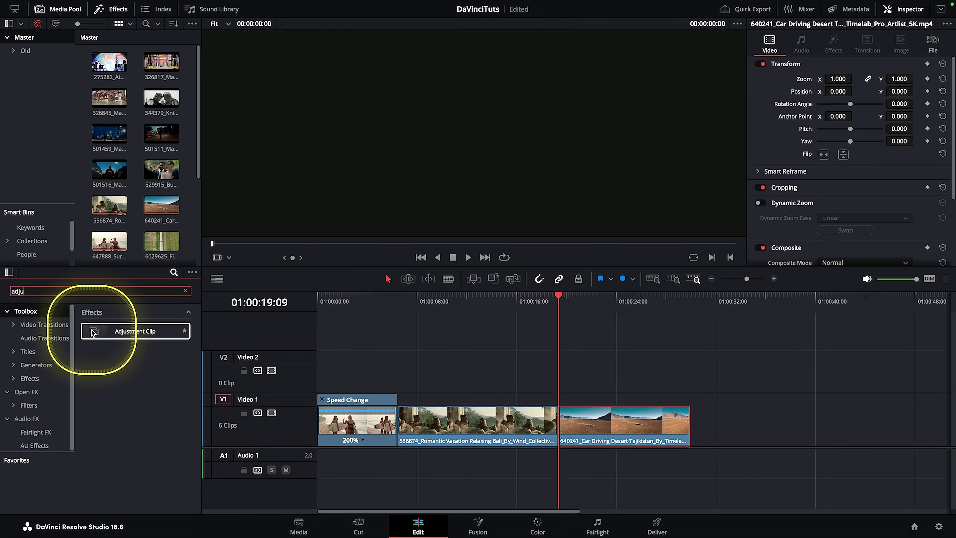
pyautogui.moveTo(108, 333)
pyautogui.mouseDown()
pyautogui.moveTo(554, 400)
pyautogui.moveTo(560, 381)
pyautogui.mouseUp()
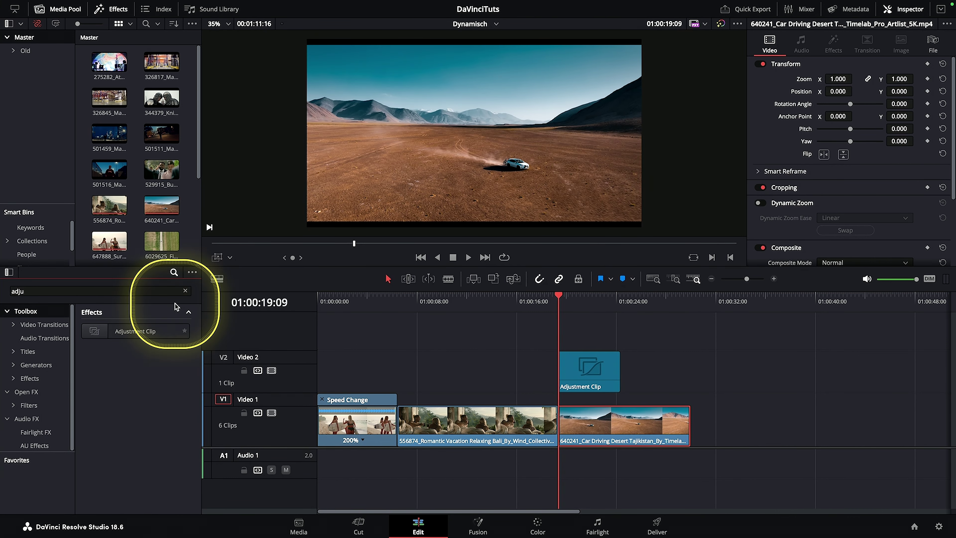
pyautogui.click(109, 19)
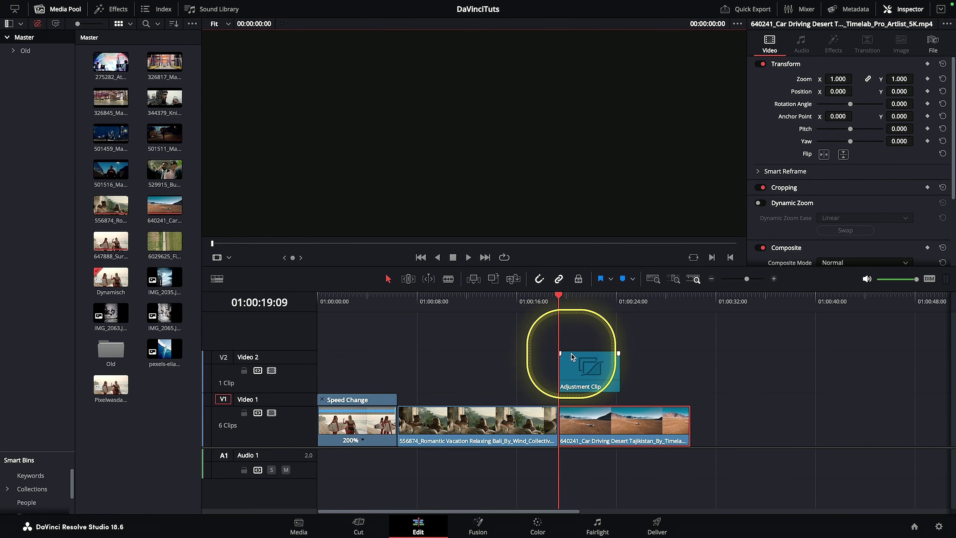
pyautogui.click(585, 372)
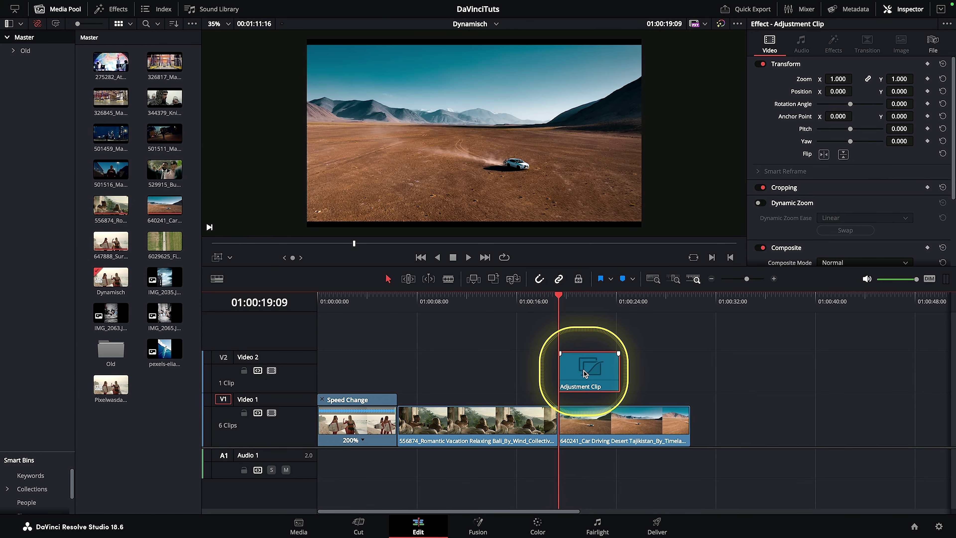
# Enable Dynamic Zoom on the Adjustment Clip in the Inspector and preview it over the car clip.
pyautogui.click(605, 436)
pyautogui.press('space')
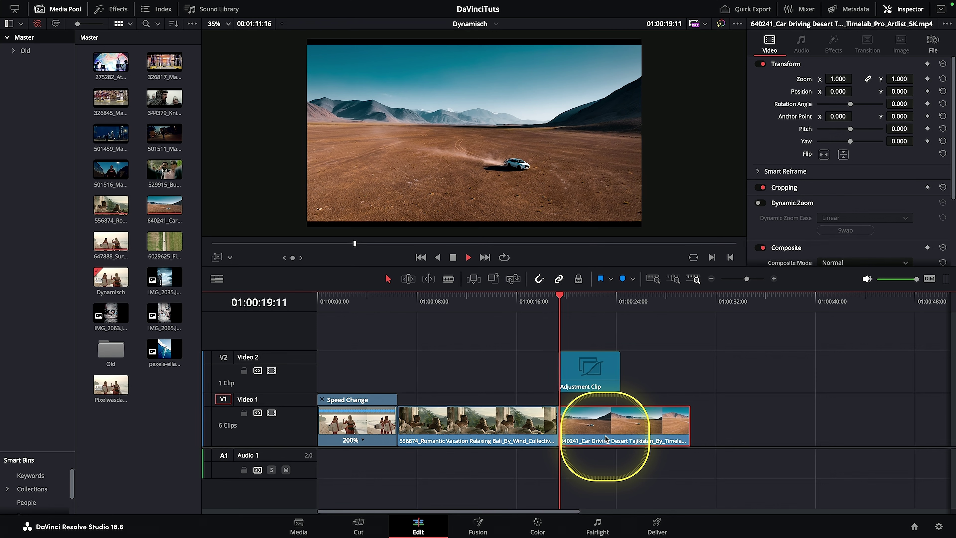
pyautogui.press('space')
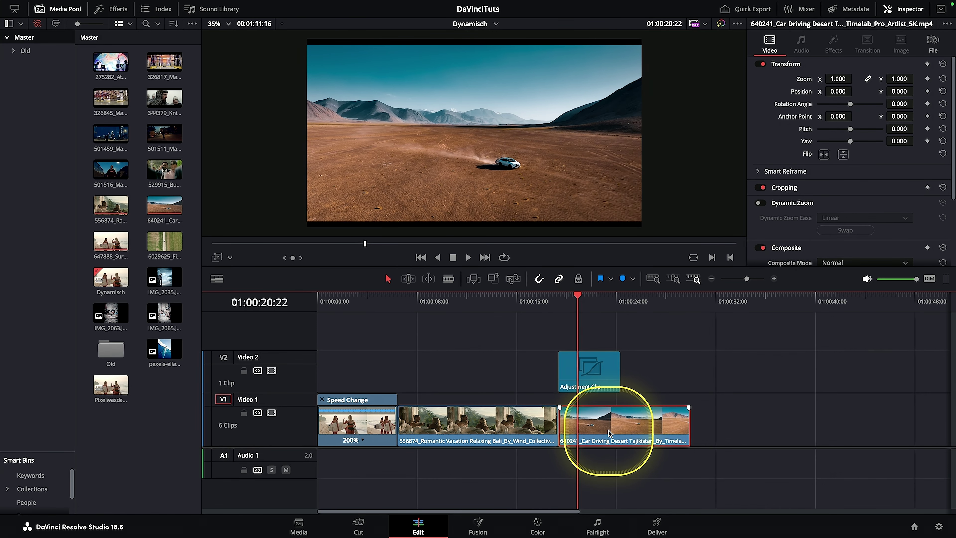
pyautogui.click(600, 371)
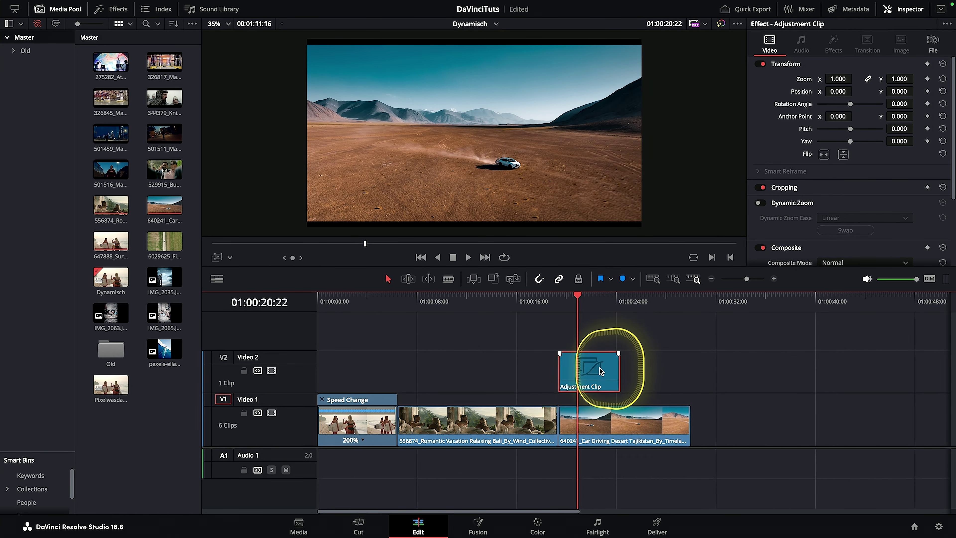
pyautogui.click(762, 203)
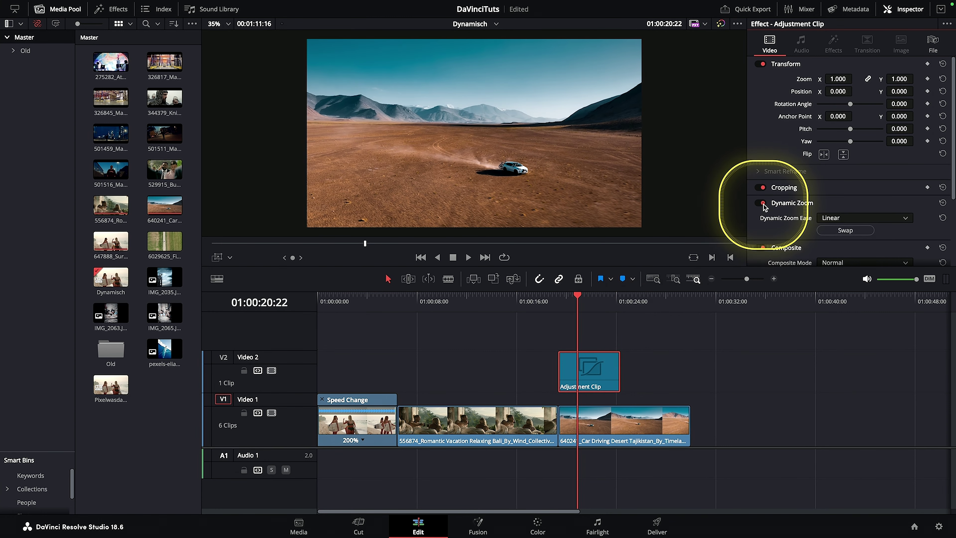
pyautogui.click(559, 302)
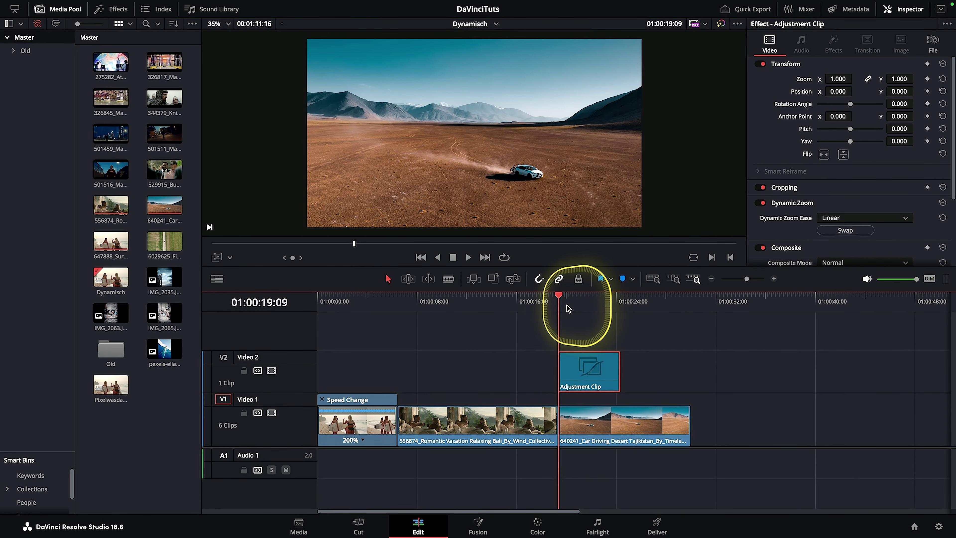
pyautogui.press('space')
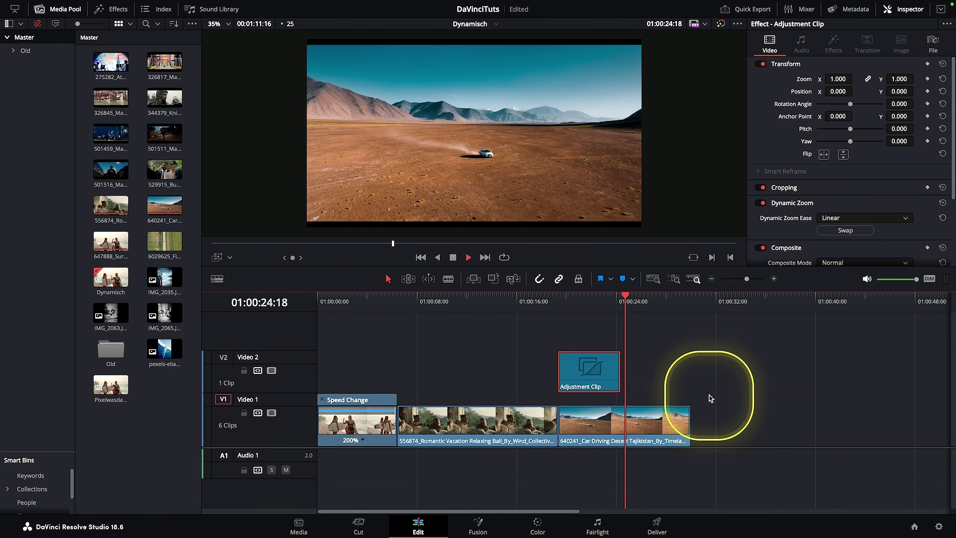
pyautogui.press('space')
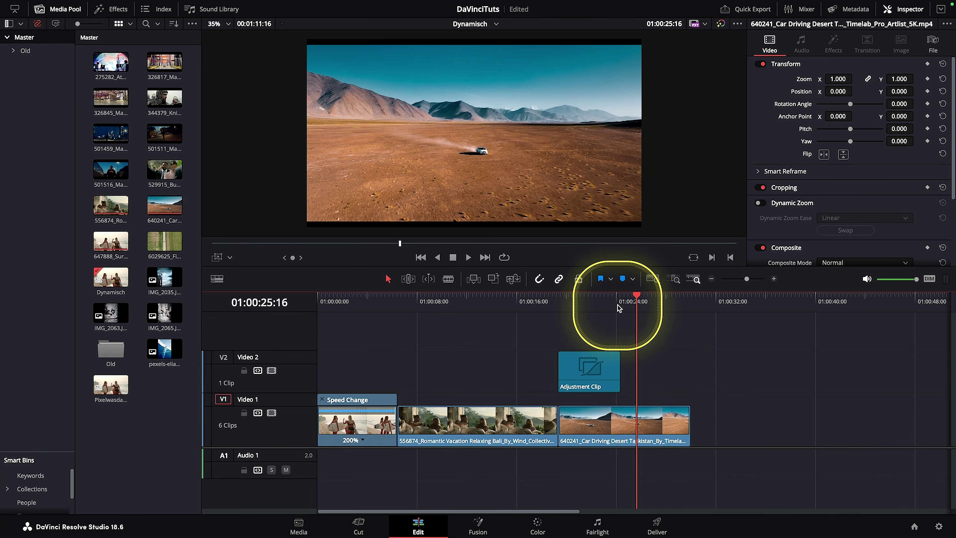
# Trim the Adjustment Clip's right end shorter and preview its zoom from the clip's start.
pyautogui.click(590, 301)
pyautogui.click(572, 369)
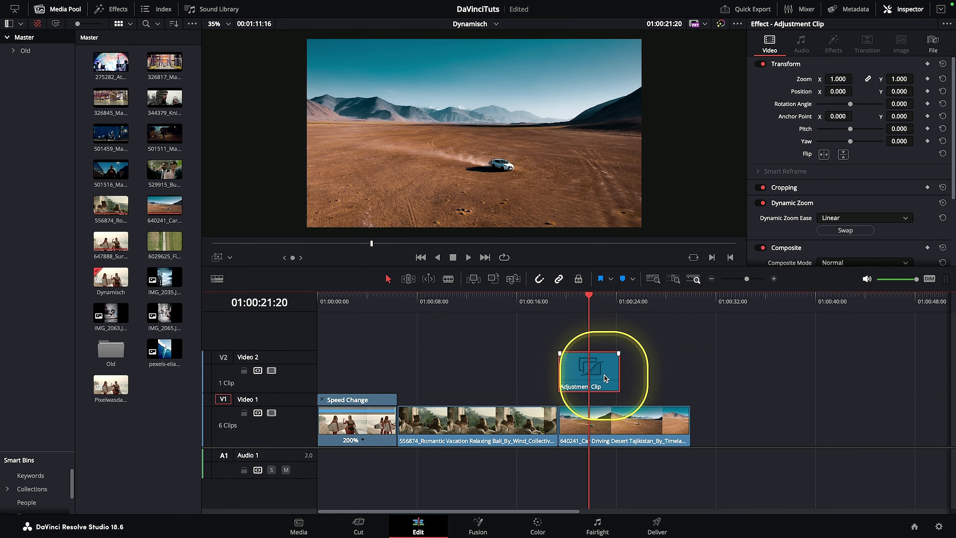
pyautogui.moveTo(611, 368); pyautogui.dragTo(603, 368)
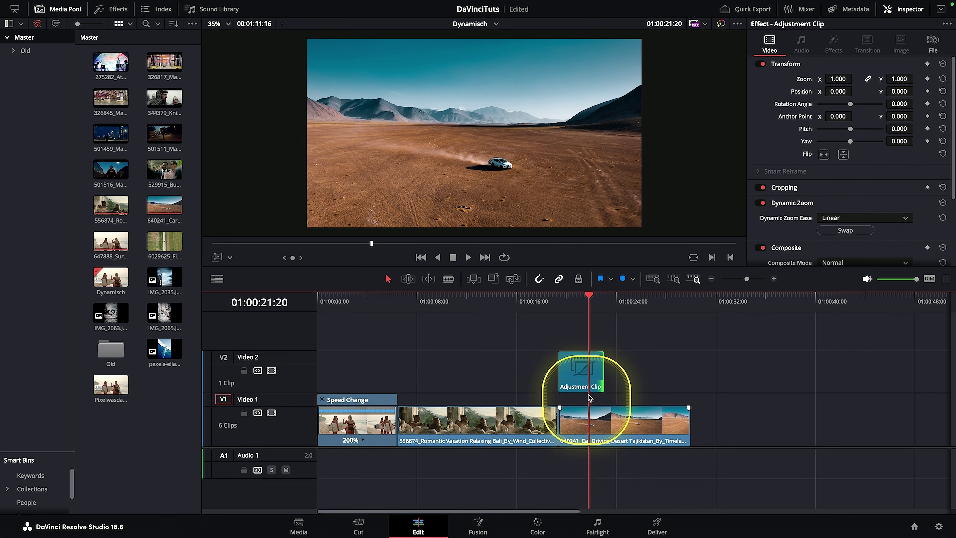
pyautogui.click(573, 301)
pyautogui.moveTo(574, 302); pyautogui.dragTo(559, 302)
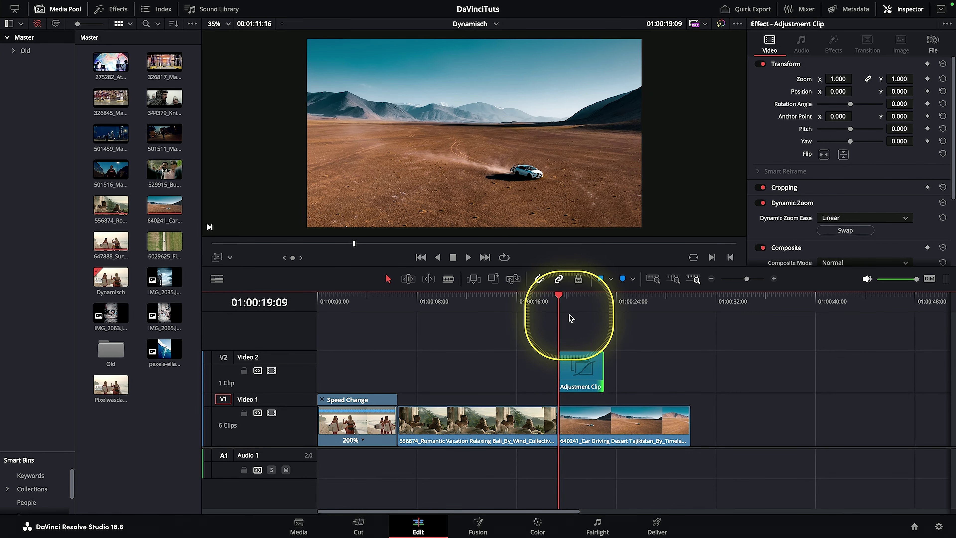
pyautogui.click(596, 383)
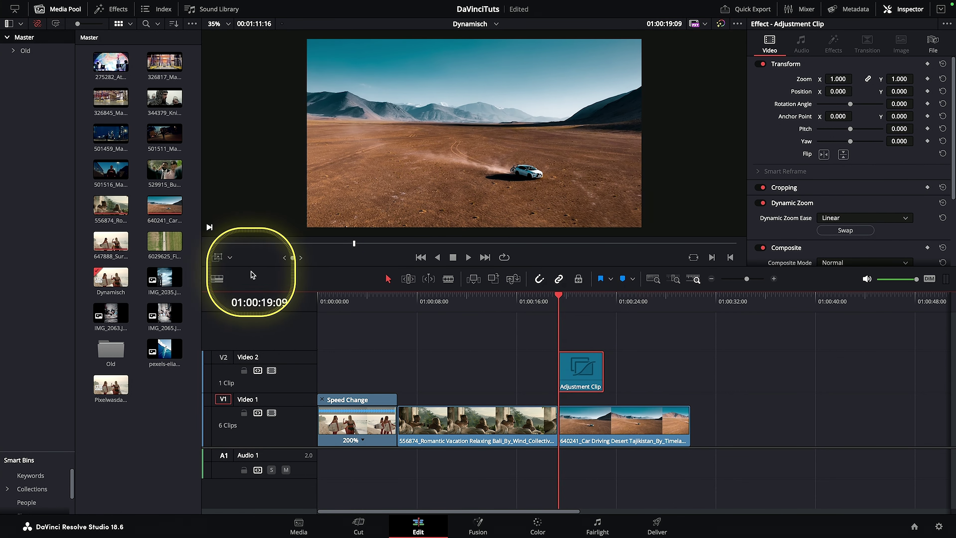
pyautogui.click(217, 258)
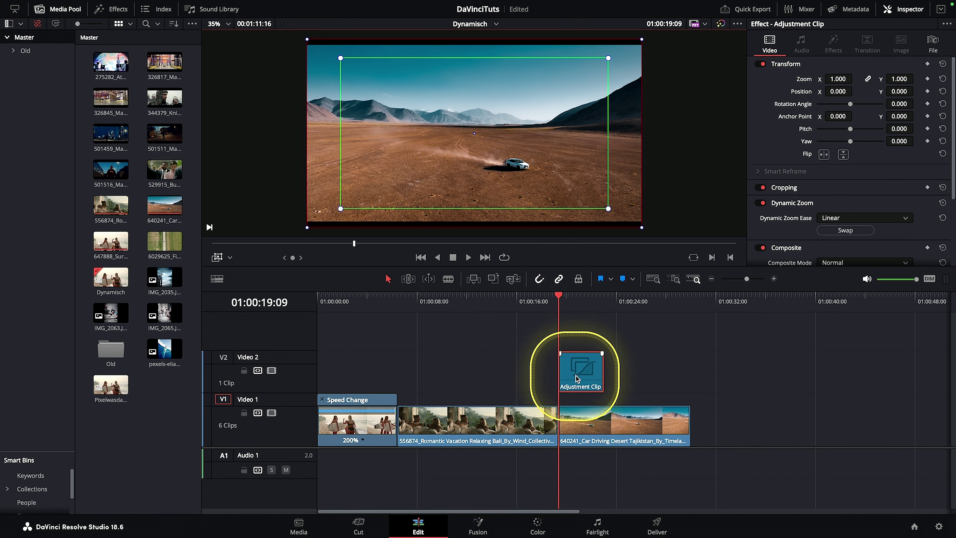
pyautogui.click(218, 258)
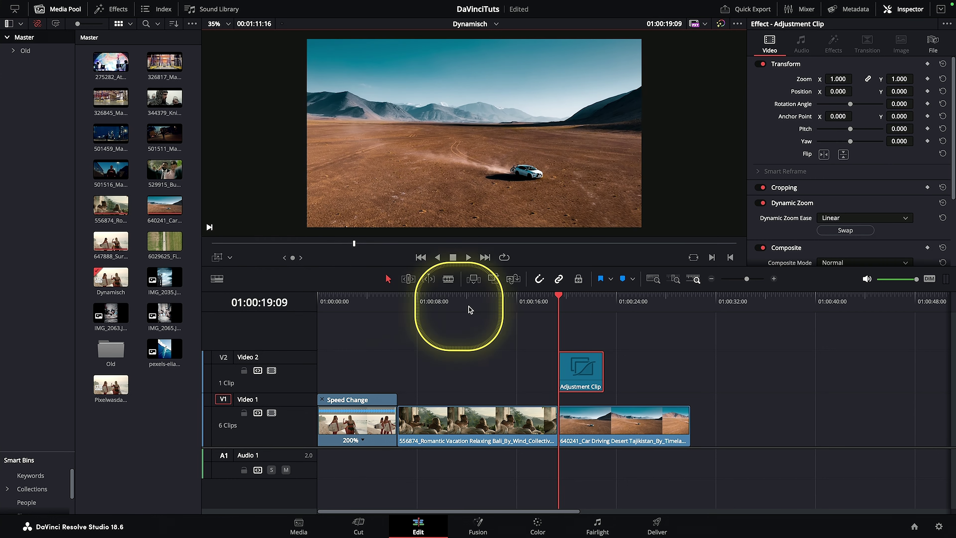
pyautogui.press('space')
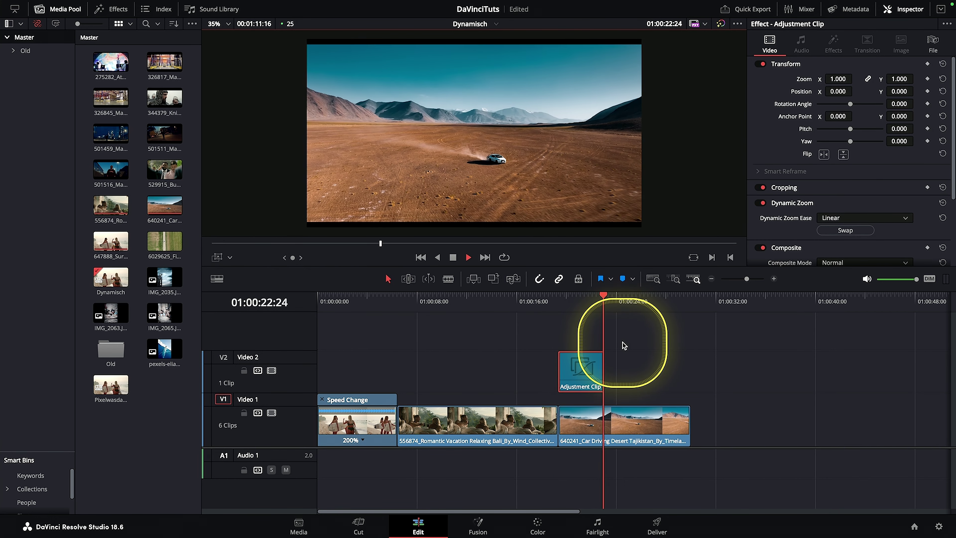
pyautogui.press('space')
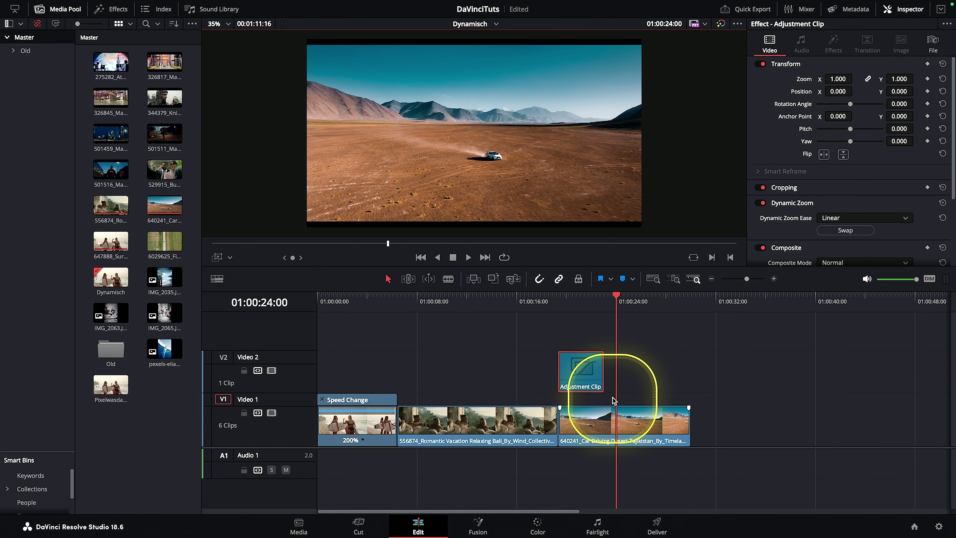
pyautogui.click(586, 300)
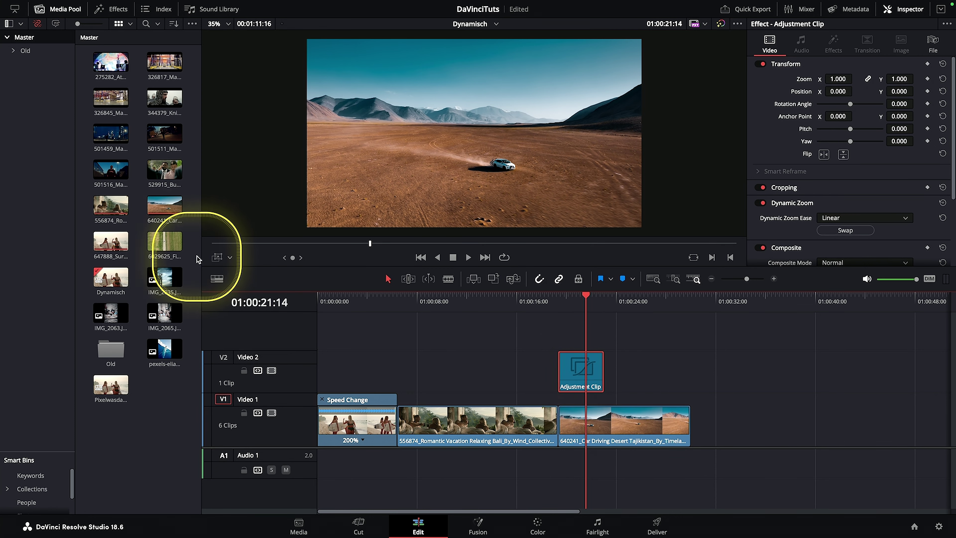
# Drag the red end box inward to tighten the zoom's end frame, then play back to check.
pyautogui.click(217, 258)
pyautogui.moveTo(642, 228)
pyautogui.mouseDown()
pyautogui.moveTo(547, 176)
pyautogui.moveTo(555, 175)
pyautogui.mouseUp()
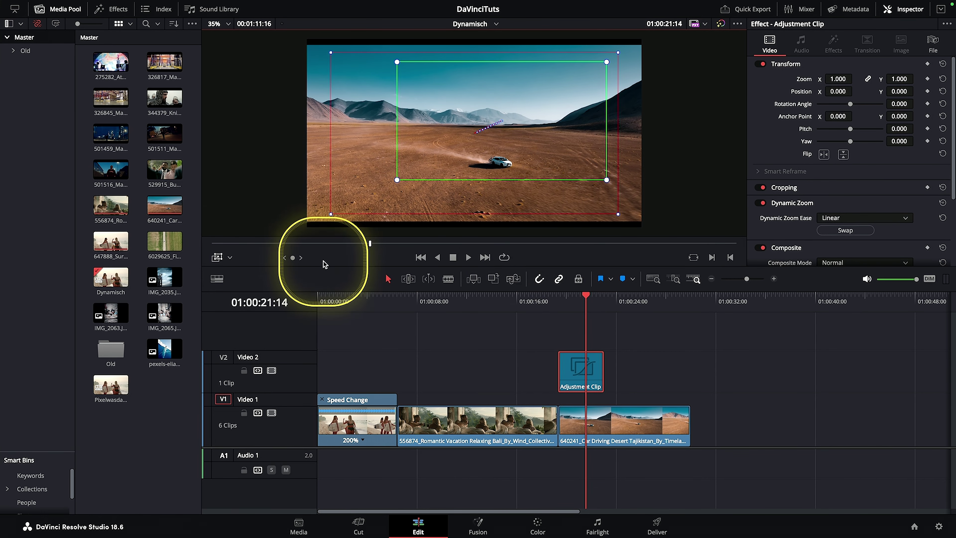
pyautogui.click(218, 258)
pyautogui.moveTo(568, 301); pyautogui.dragTo(559, 302)
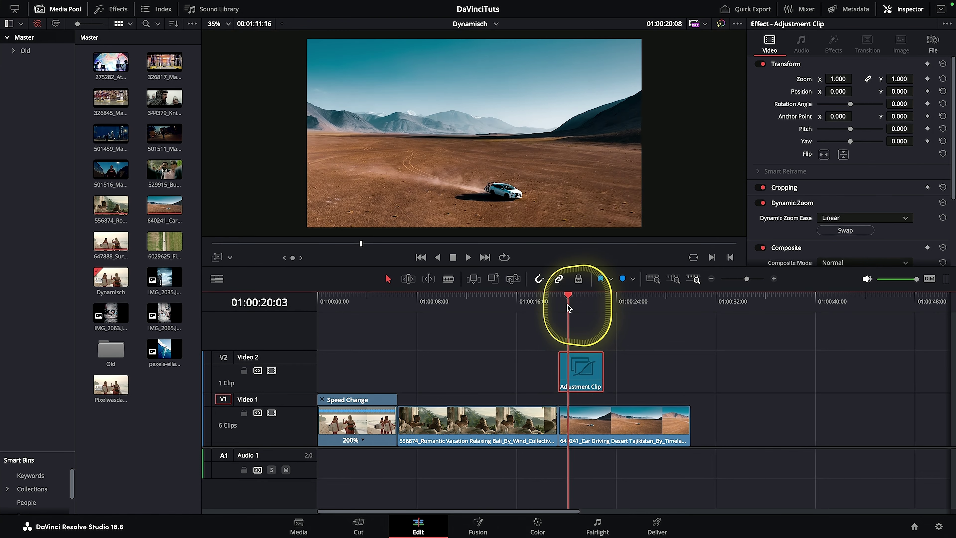
pyautogui.press('space')
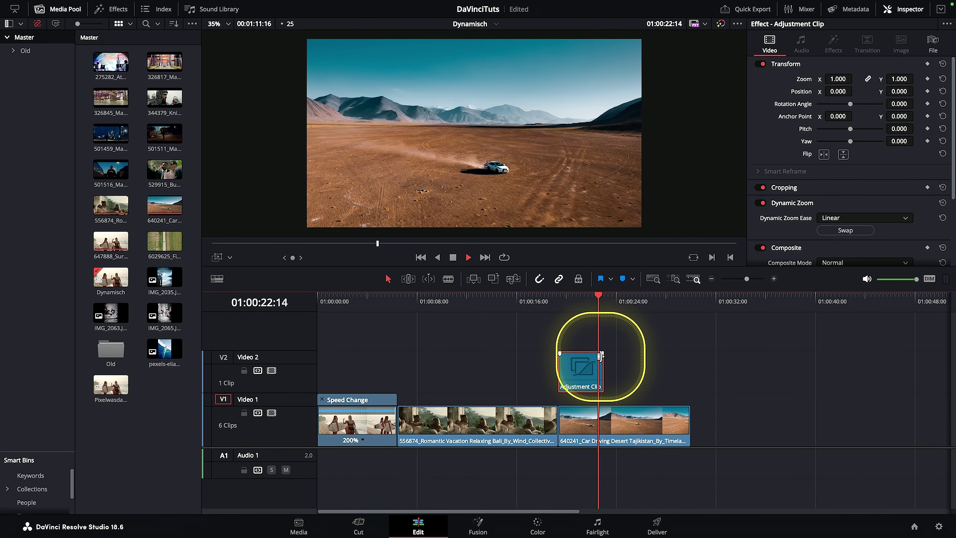
pyautogui.press('space')
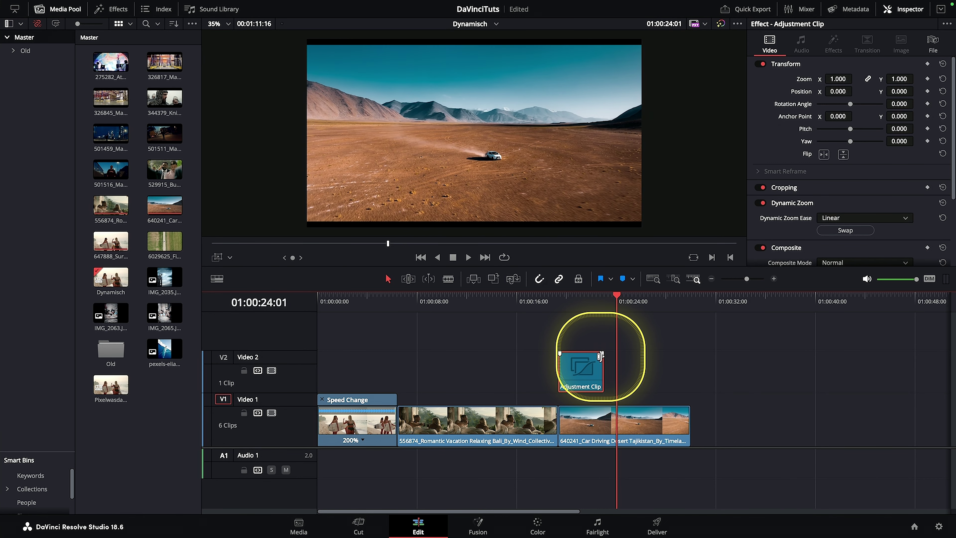
# Redisplay the zoom boxes, step back to 01:00:20:24 and clear the clip selection.
pyautogui.click(217, 257)
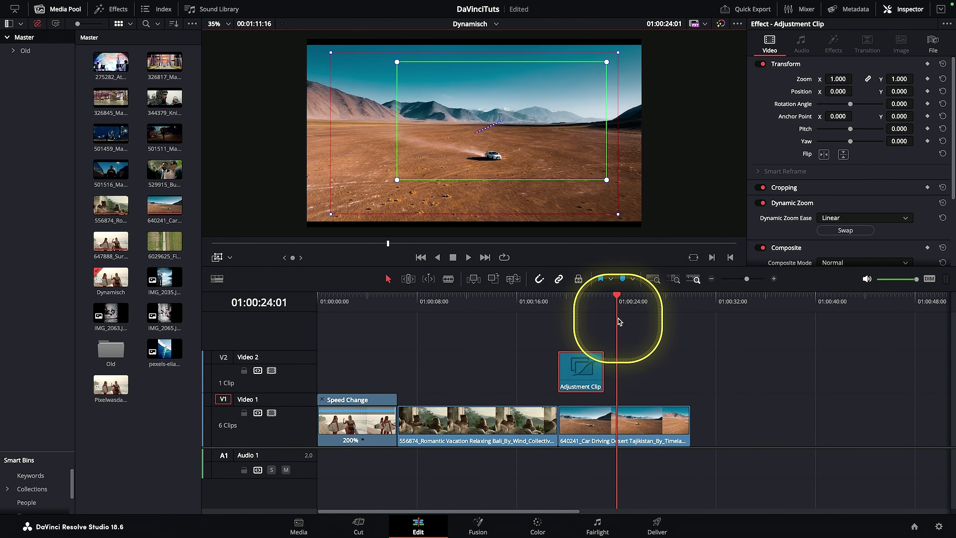
pyautogui.hotkey('shift', 'Left')
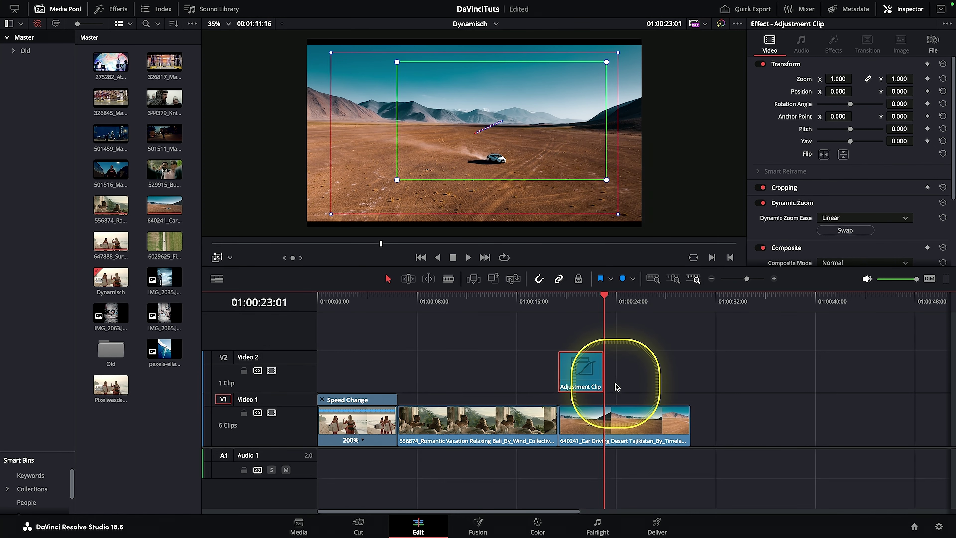
pyautogui.press('j')
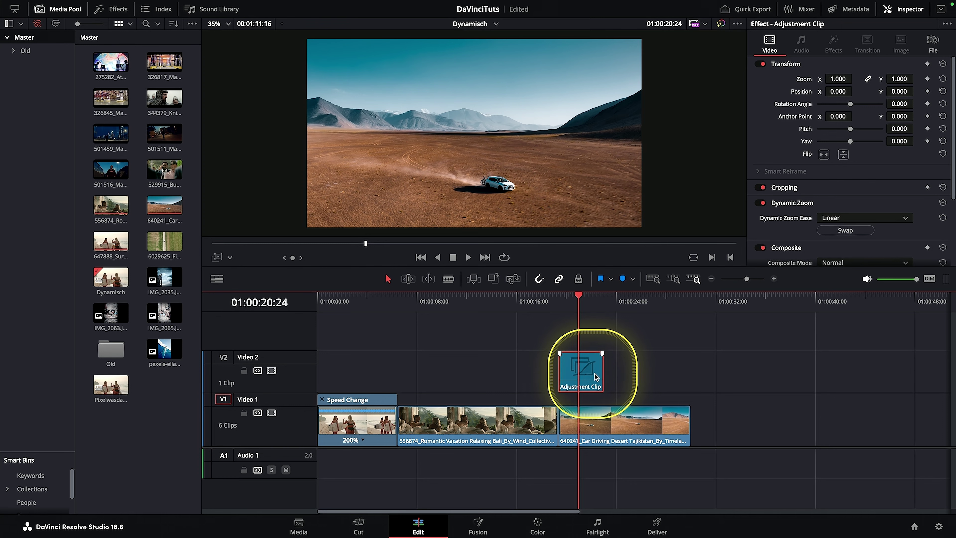
pyautogui.click(646, 364)
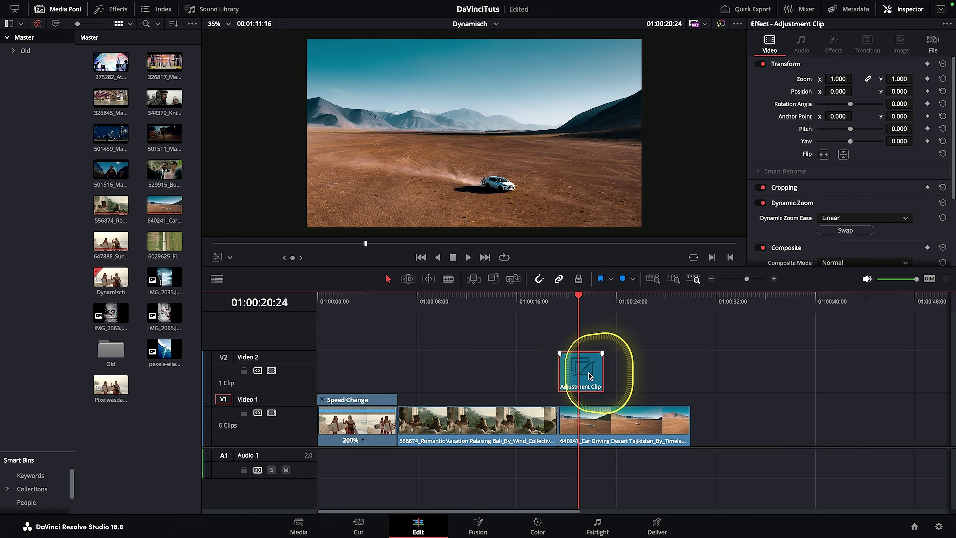
# Duplicate the Adjustment Clip further right, preview it, then copy another over earlier footage.
pyautogui.moveTo(596, 372); pyautogui.dragTo(677, 372)
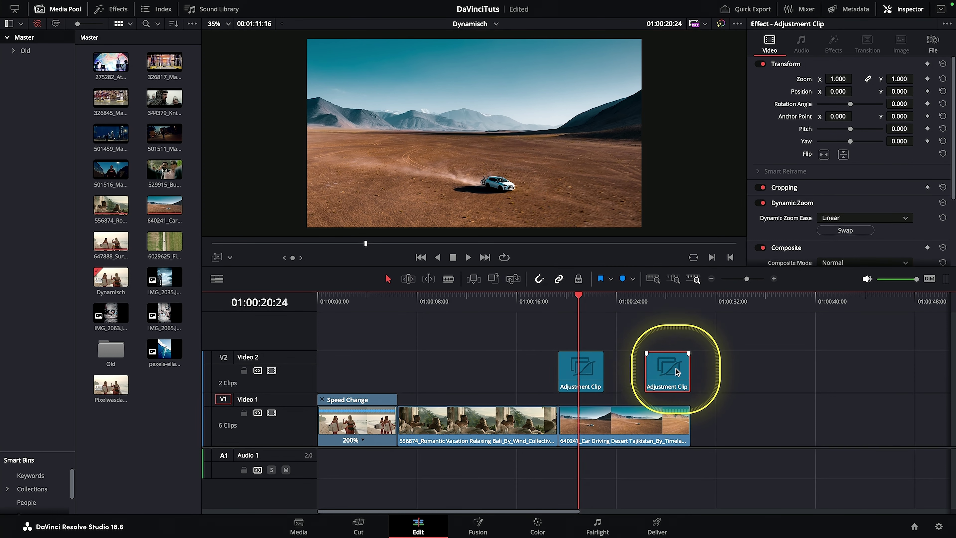
pyautogui.click(632, 299)
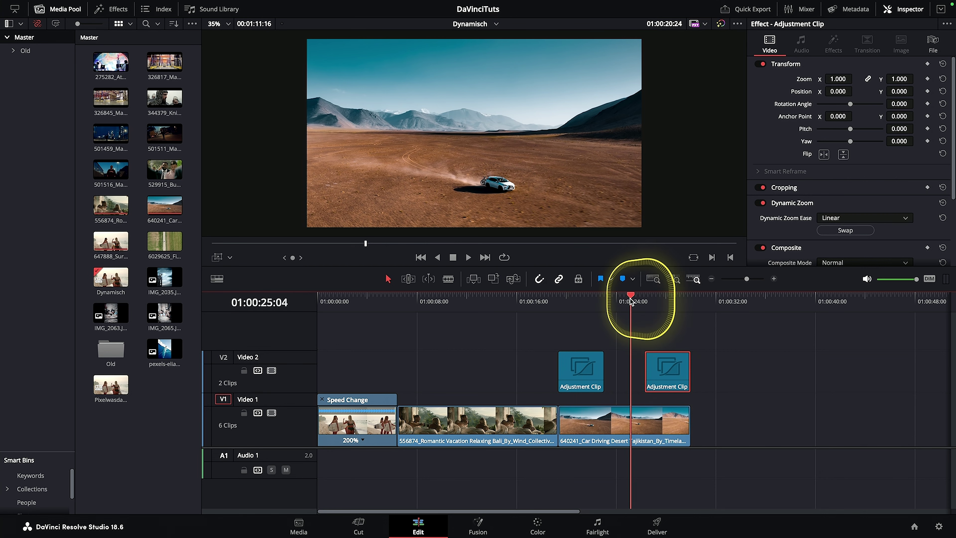
pyautogui.press('space')
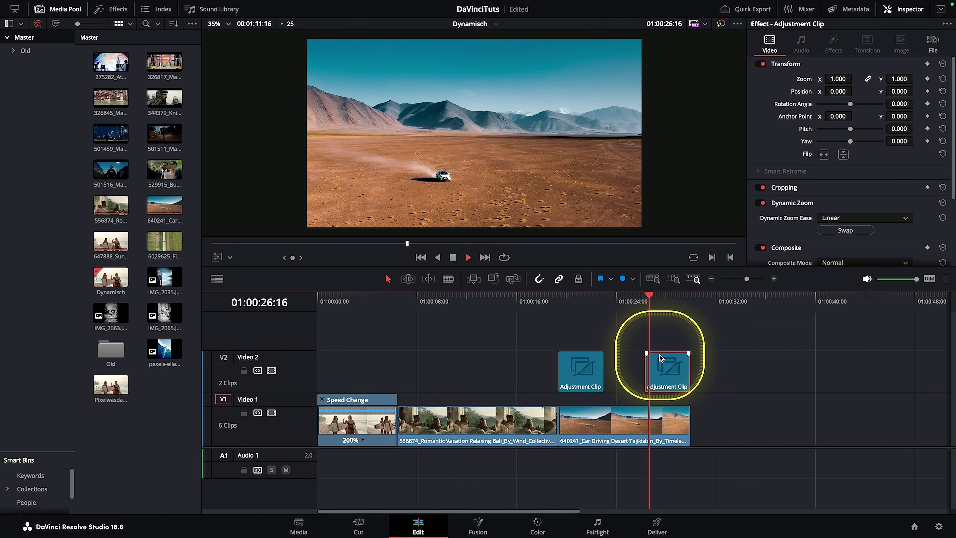
pyautogui.press('space')
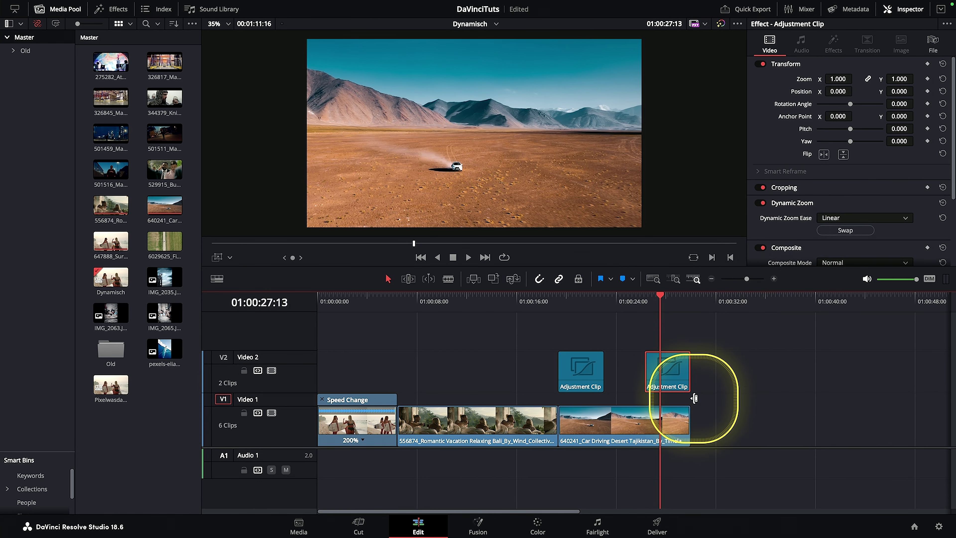
pyautogui.moveTo(515, 377); pyautogui.dragTo(449, 377)
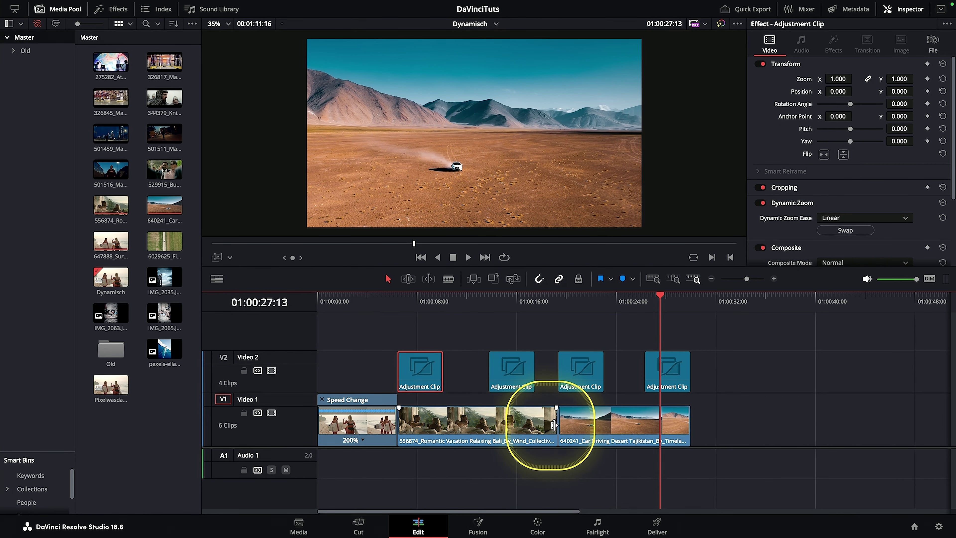
# Move the fourth Adjustment Clip on Video 2 above the pexels-ellanne whale photo.
pyautogui.scroll(-1, 577, 425)
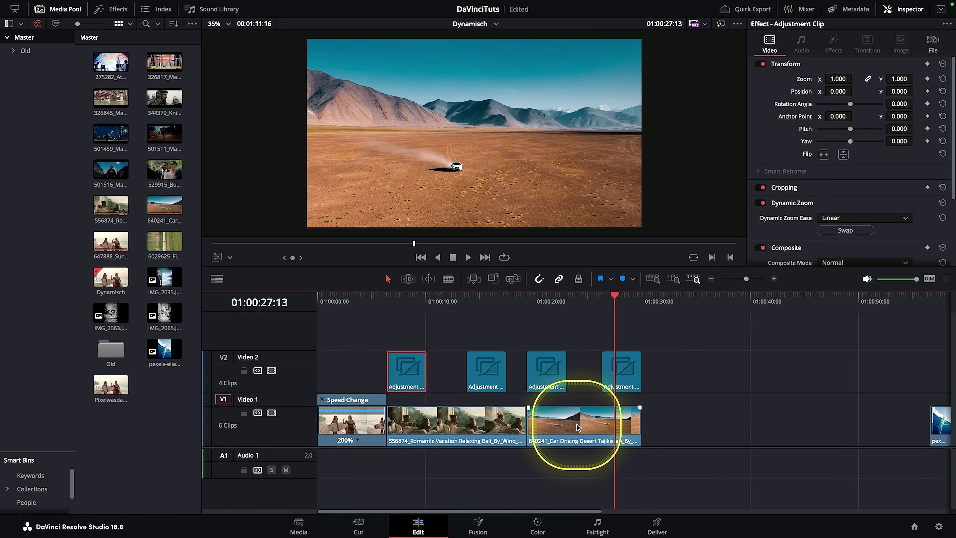
pyautogui.scroll(-1, 577, 424)
pyautogui.moveTo(357, 338); pyautogui.dragTo(444, 366)
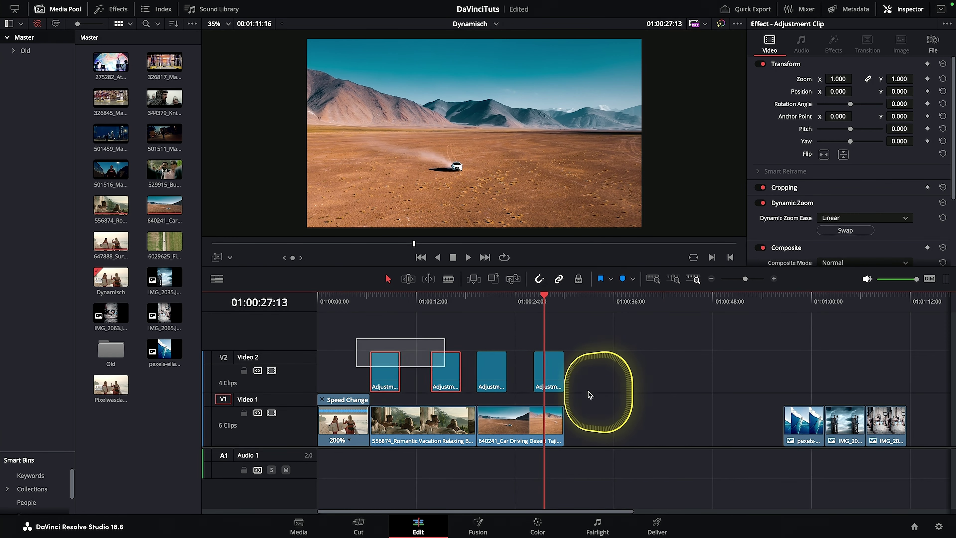
pyautogui.click(625, 433)
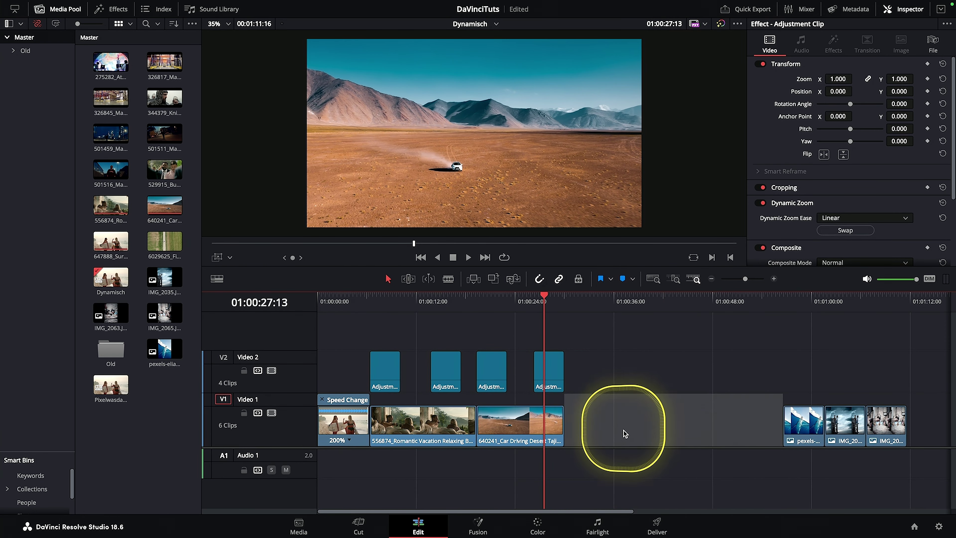
pyautogui.click(799, 302)
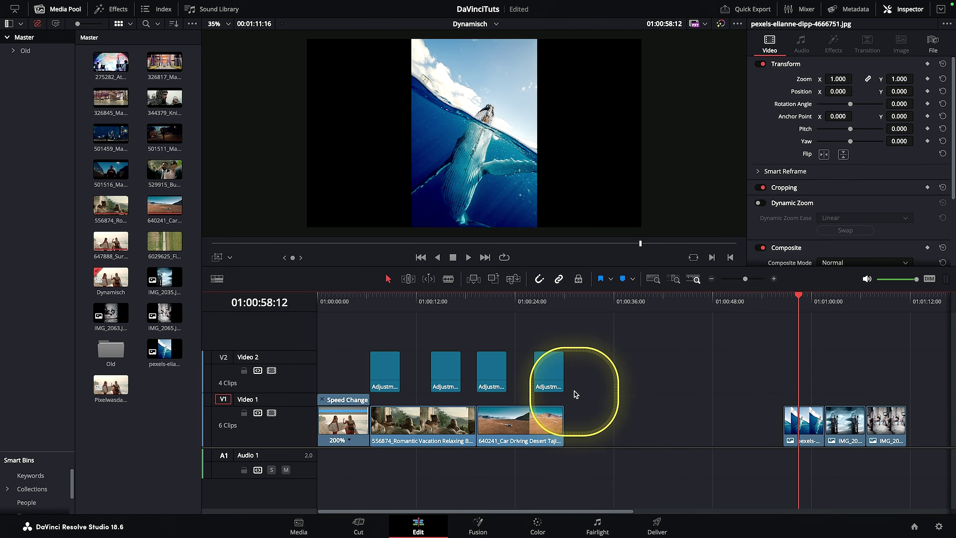
pyautogui.click(556, 391)
pyautogui.moveTo(556, 384); pyautogui.dragTo(792, 376)
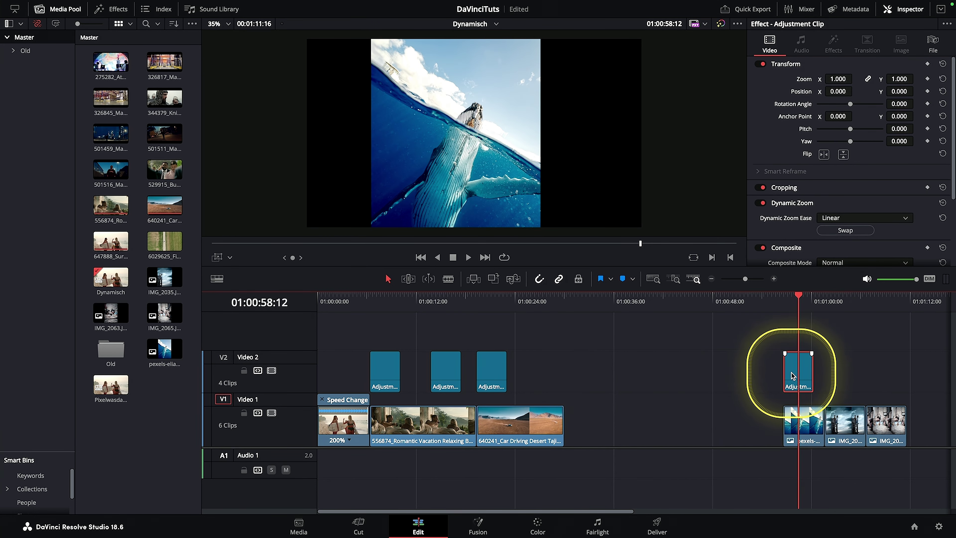
# Stretch the Adjustment Clip to span the whole whale photo, checking it with playback.
pyautogui.scroll(5, 758, 394)
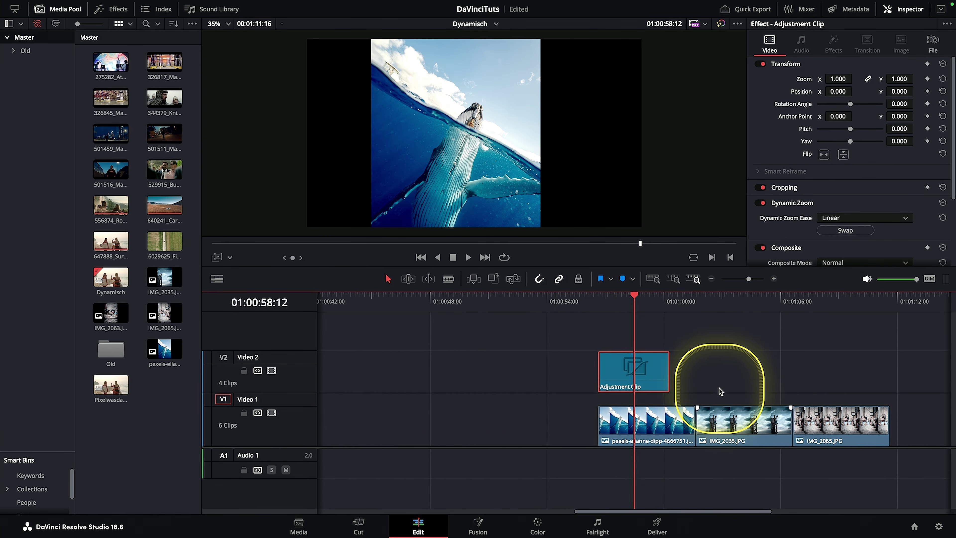
pyautogui.moveTo(617, 310); pyautogui.dragTo(598, 302)
pyautogui.press('space')
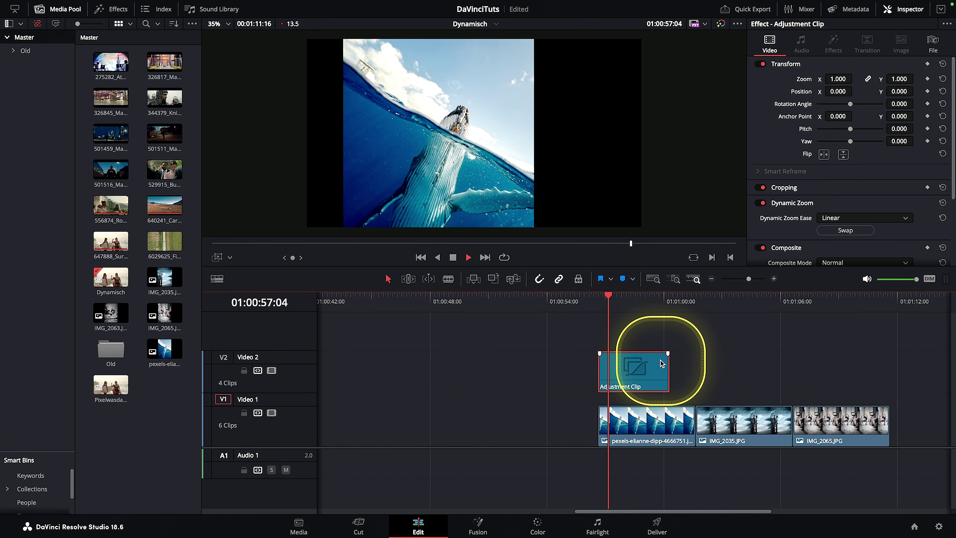
pyautogui.moveTo(663, 364); pyautogui.dragTo(689, 363)
pyautogui.moveTo(656, 302); pyautogui.dragTo(601, 305)
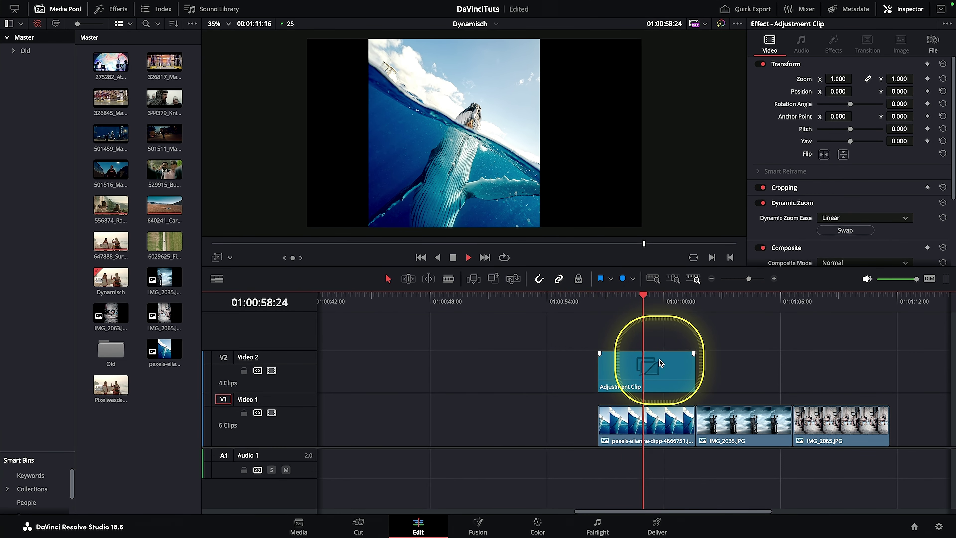
pyautogui.moveTo(649, 303); pyautogui.dragTo(638, 309)
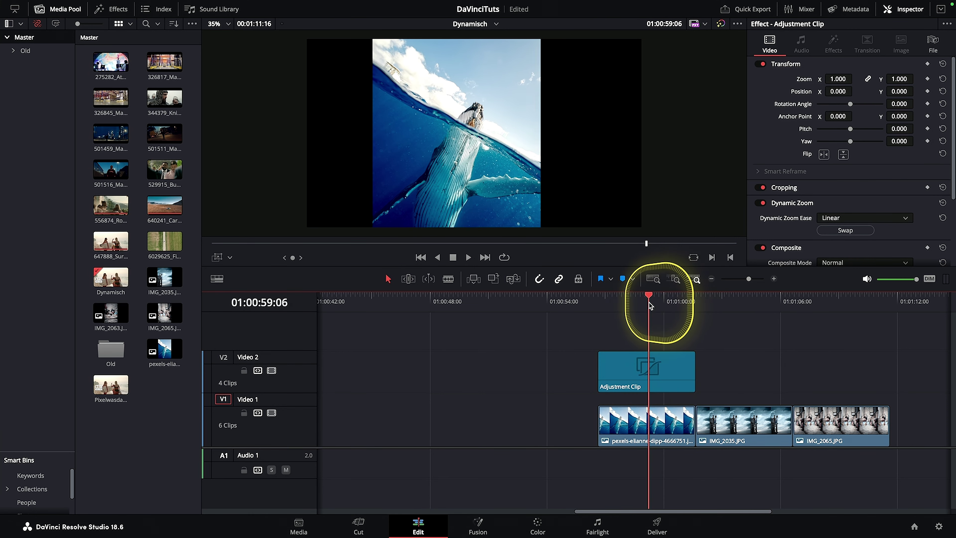
pyautogui.click(659, 418)
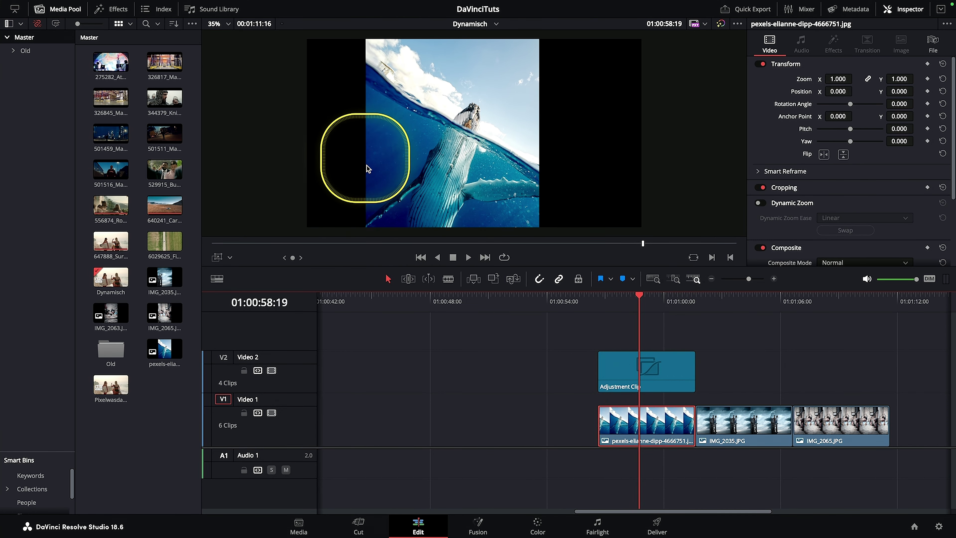
# Copy the Adjustment Clip above IMG_2035.JPG, then marquee-select the three photo clips on Video 1.
pyautogui.moveTo(644, 302)
pyautogui.mouseDown()
pyautogui.moveTo(820, 322)
pyautogui.moveTo(755, 328)
pyautogui.mouseUp()
pyautogui.moveTo(632, 381); pyautogui.dragTo(730, 380)
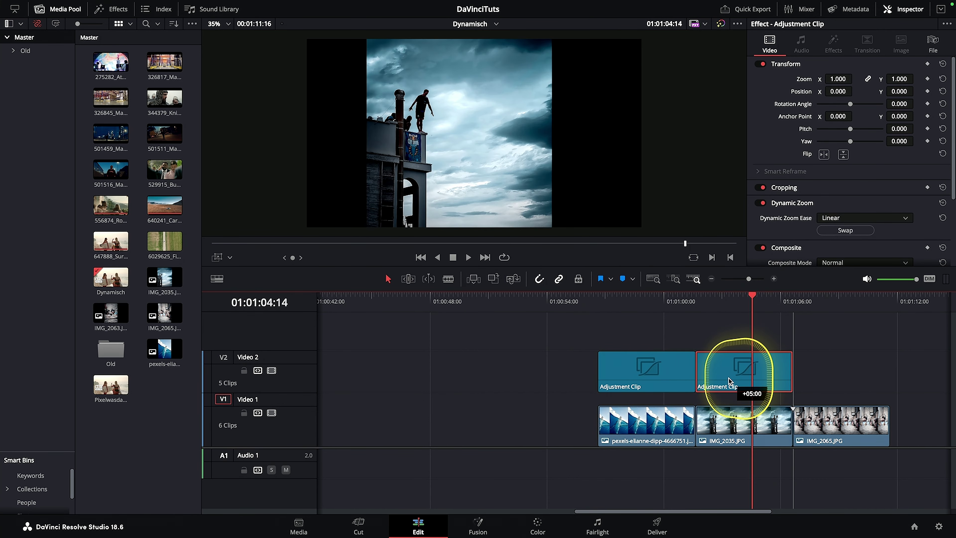
pyautogui.click(696, 301)
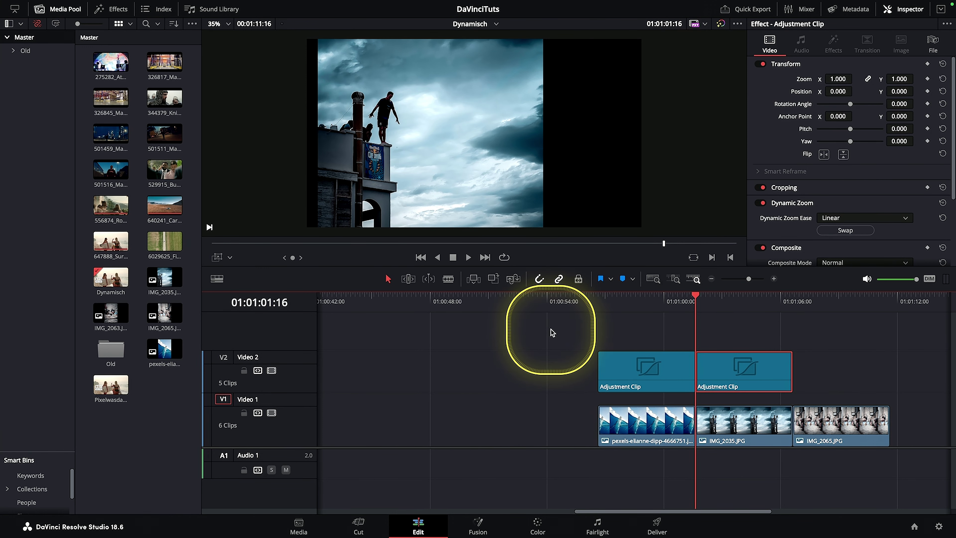
pyautogui.scroll(-5, 813, 213)
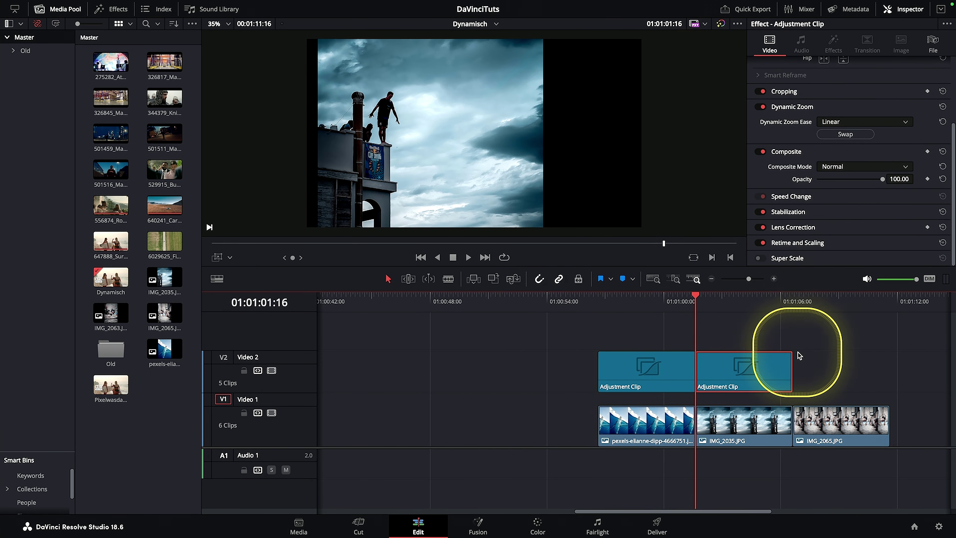
pyautogui.moveTo(849, 466); pyautogui.dragTo(668, 440)
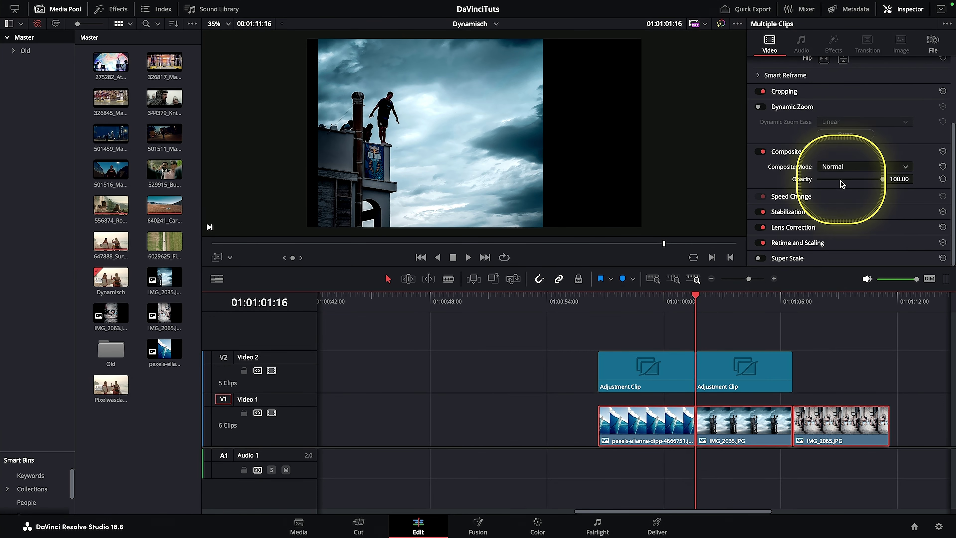
# Set the photos' Retime and Scaling to Fill, deselect them, and play back from the first photo.
pyautogui.click(792, 243)
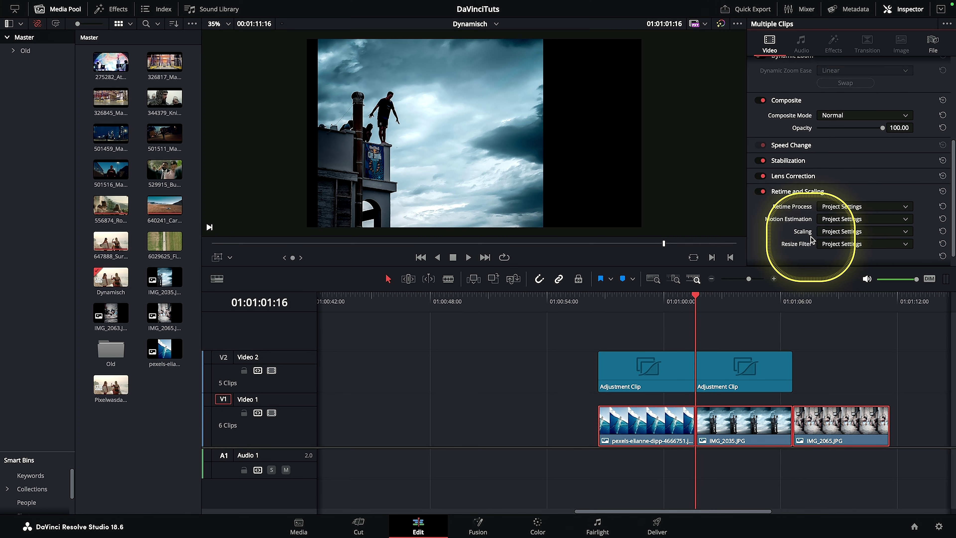
pyautogui.click(842, 232)
pyautogui.click(841, 278)
pyautogui.click(834, 360)
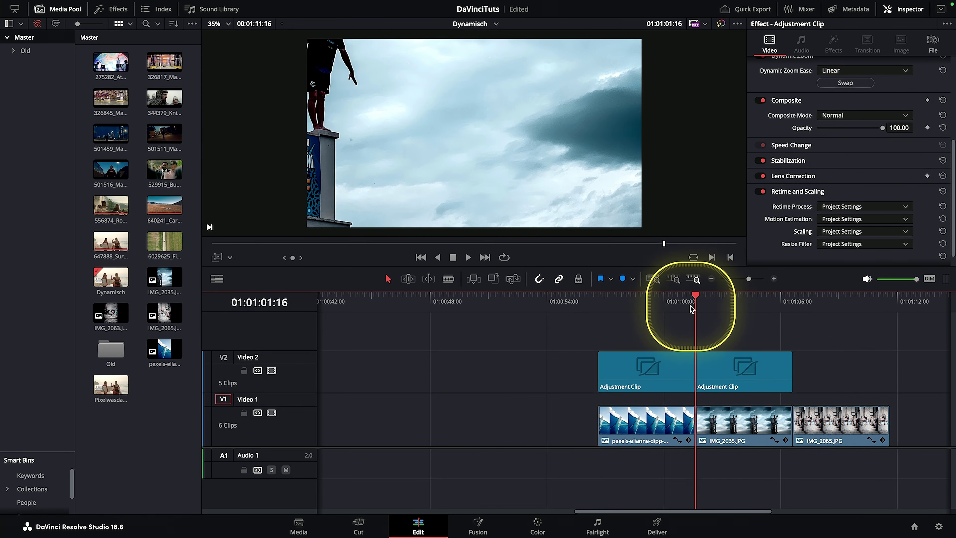
pyautogui.moveTo(691, 307); pyautogui.dragTo(597, 319)
pyautogui.press('space')
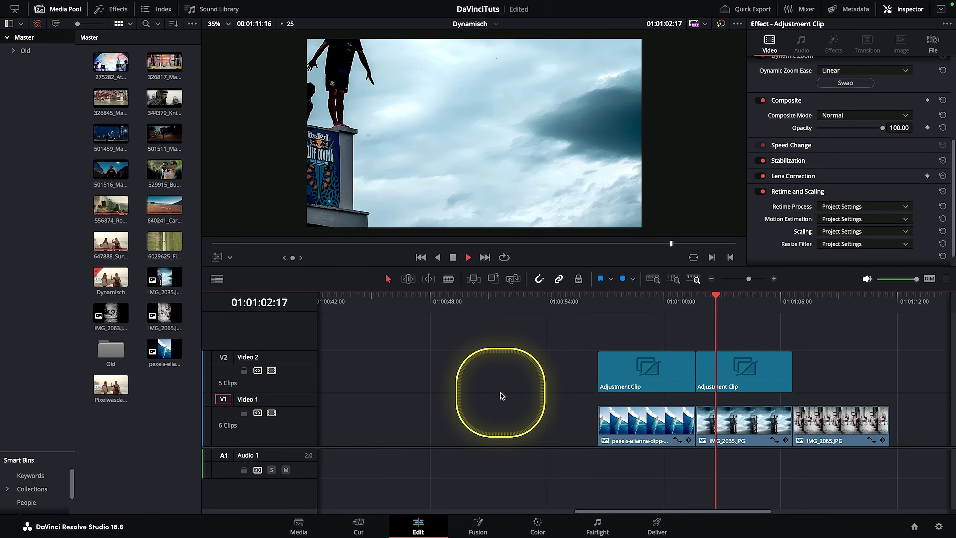
pyautogui.scroll(-1, 495, 183)
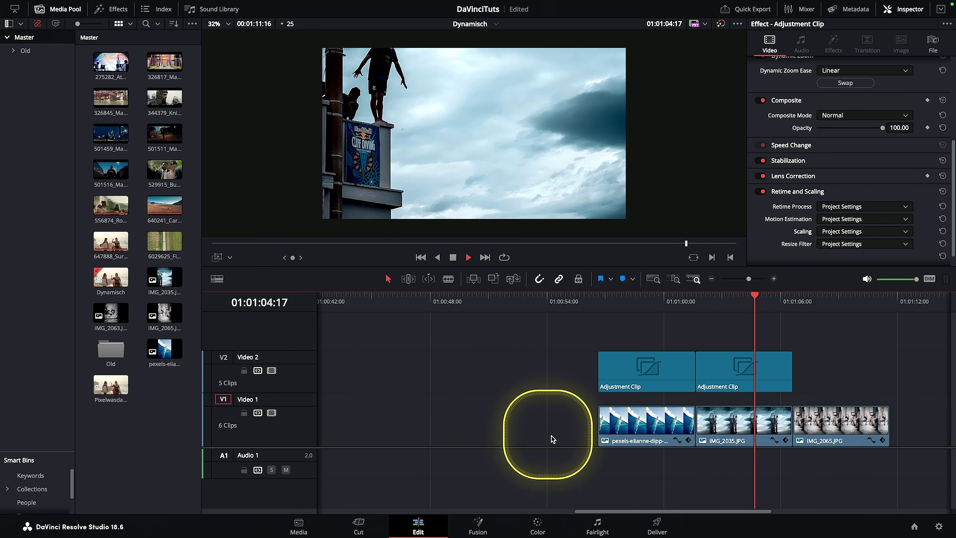
# With the Dynamic Zoom overlay shown, reset the second adjustment clip's zoom framing to default.
pyautogui.click(741, 372)
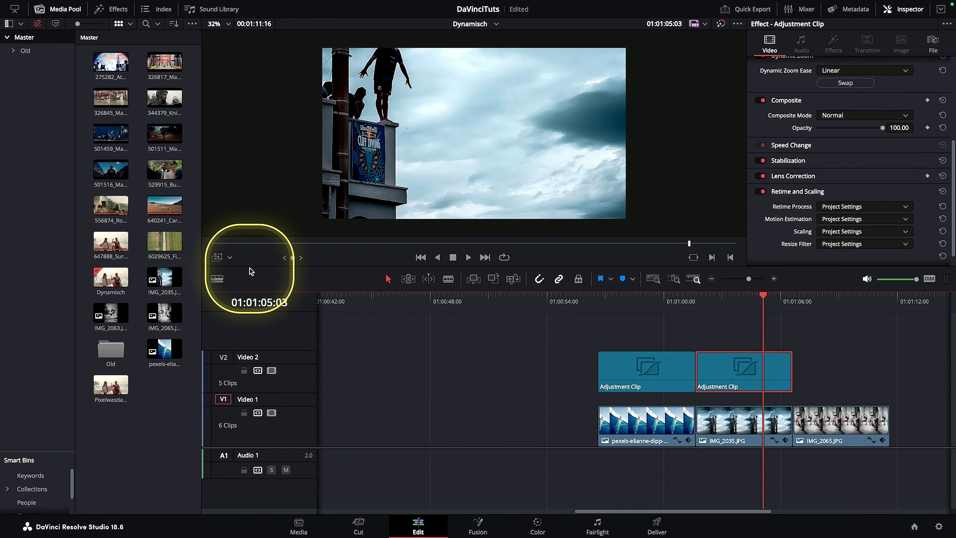
pyautogui.click(215, 258)
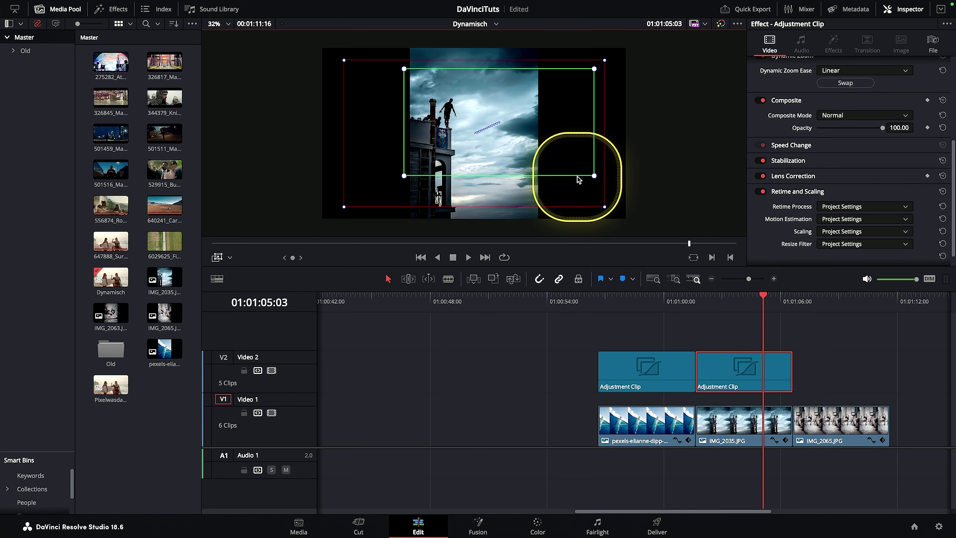
pyautogui.click(728, 433)
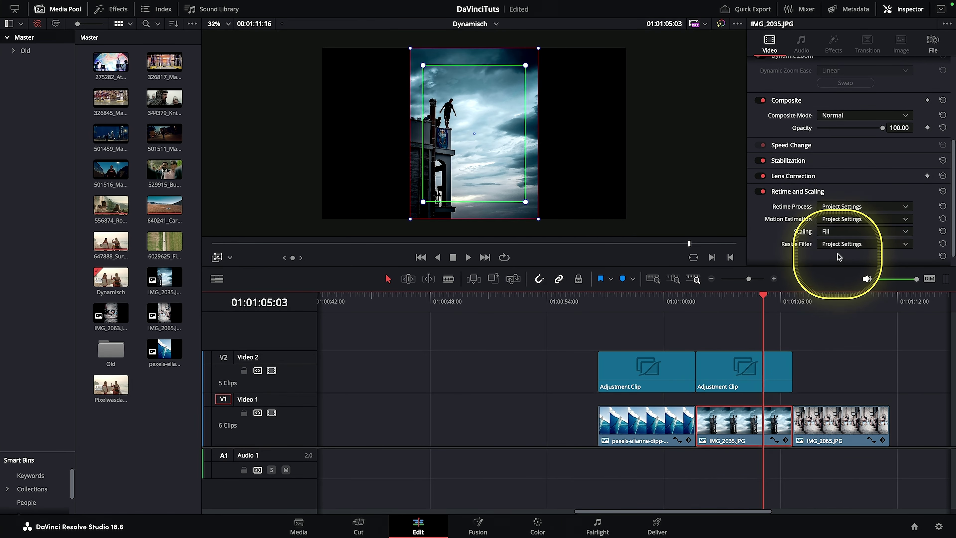
pyautogui.click(785, 361)
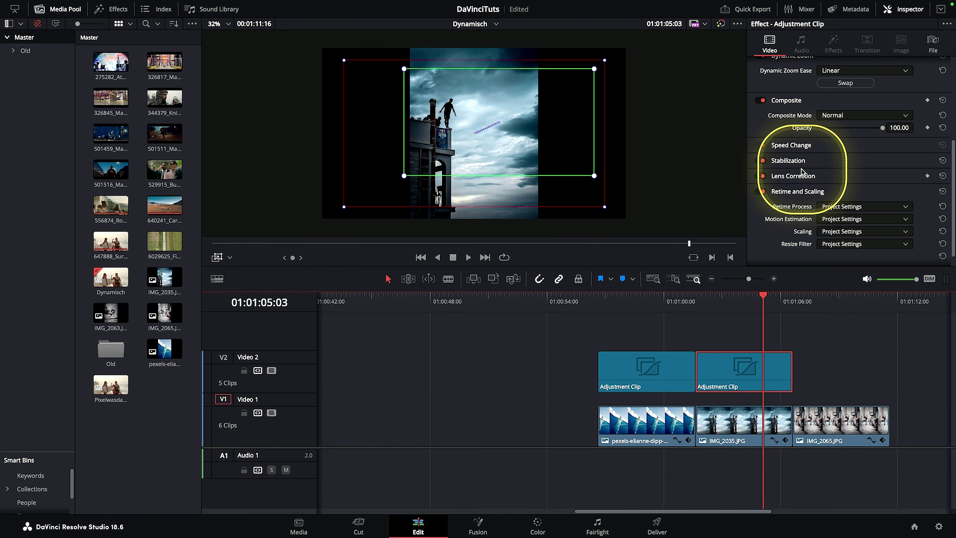
pyautogui.scroll(2, 787, 148)
pyautogui.scroll(2, 782, 143)
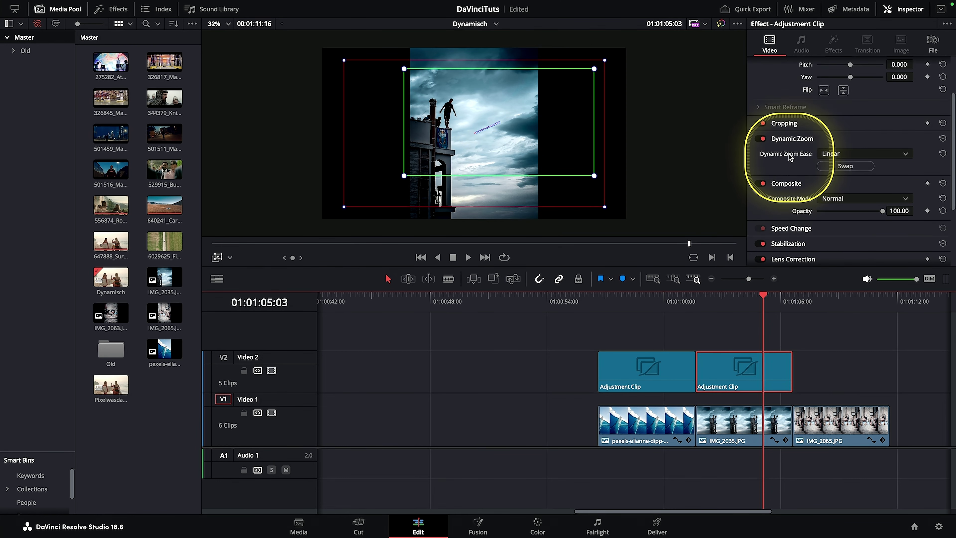
pyautogui.click(942, 139)
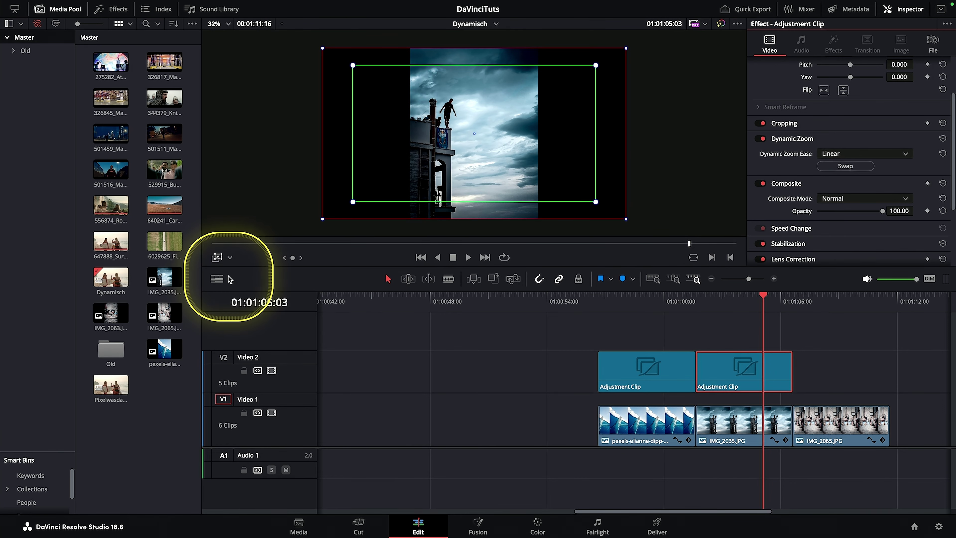
# Hide the zoom overlay and play the clip from its start to preview the zoom.
pyautogui.press('Up')
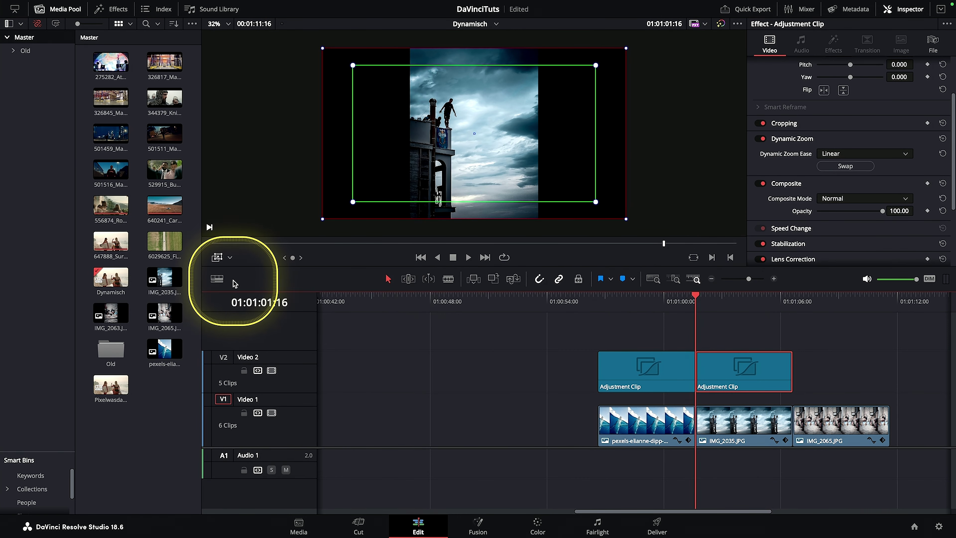
pyautogui.click(217, 258)
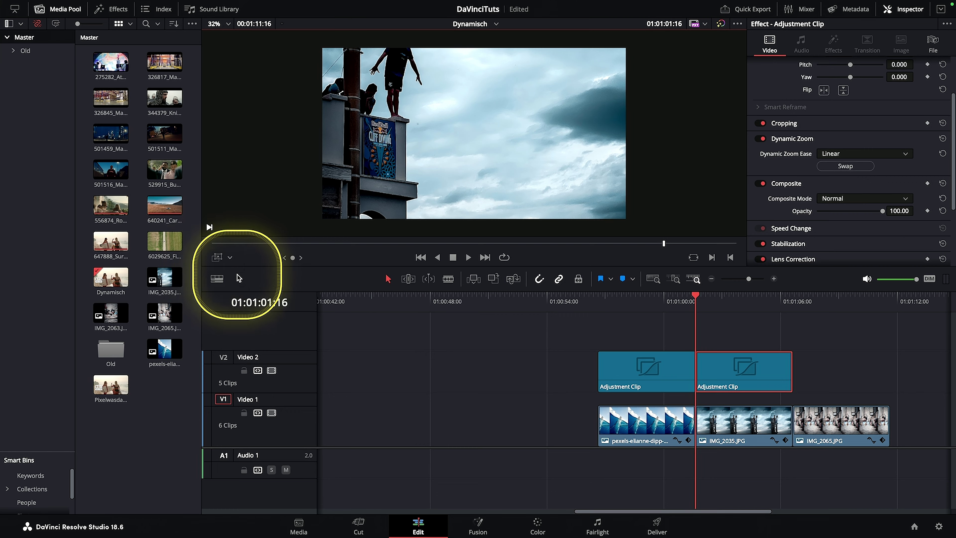
pyautogui.press('space')
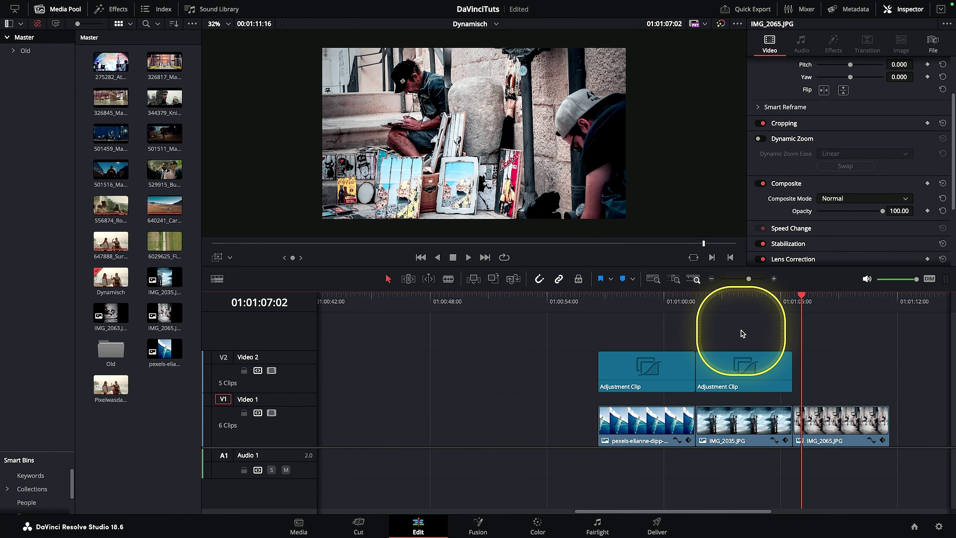
# Copy the second adjustment clip above IMG_2065.JPG and swap its zoom start and end framing.
pyautogui.click(774, 387)
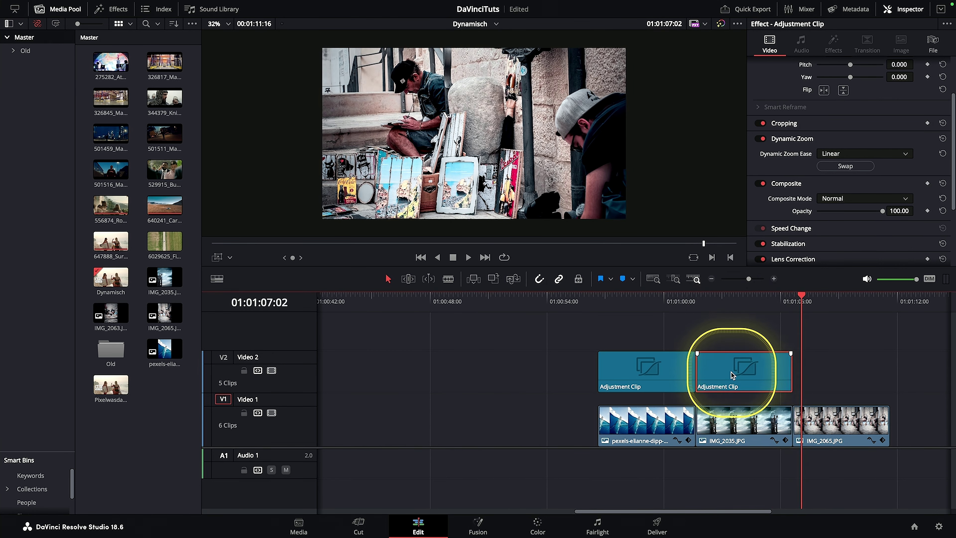
pyautogui.moveTo(734, 375); pyautogui.dragTo(826, 374)
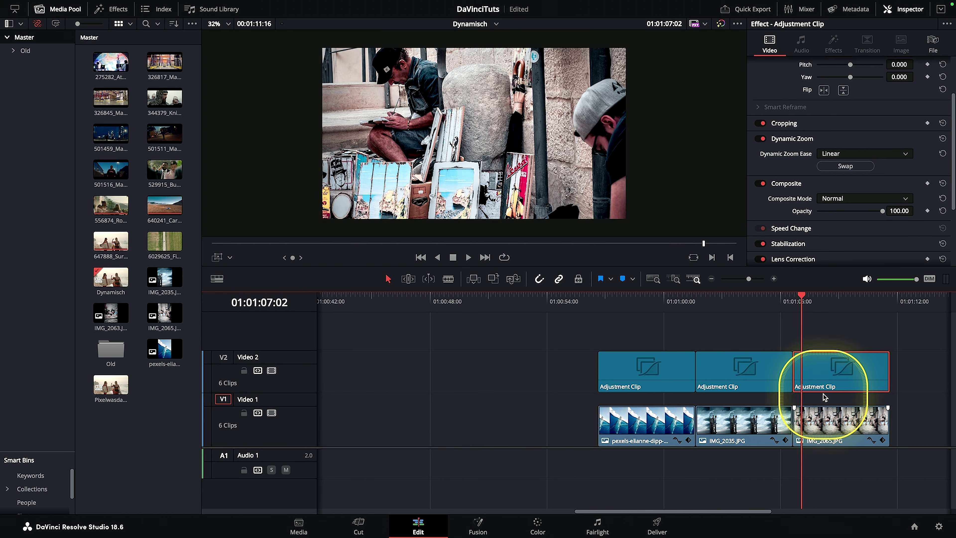
pyautogui.click(841, 166)
# Set the Dynamic Zoom ease to Ease In and Out, then preview it over the last photo.
pyautogui.click(848, 153)
pyautogui.click(858, 201)
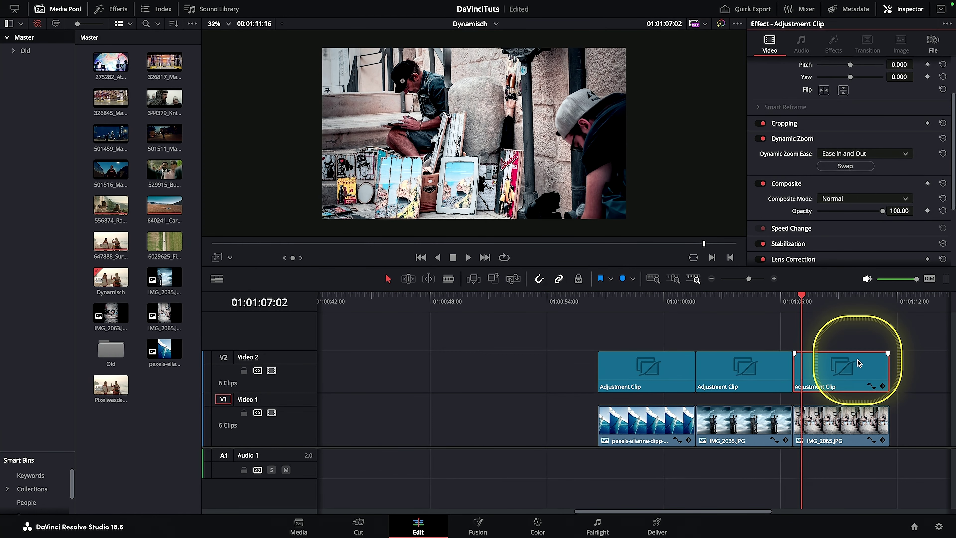
pyautogui.click(793, 301)
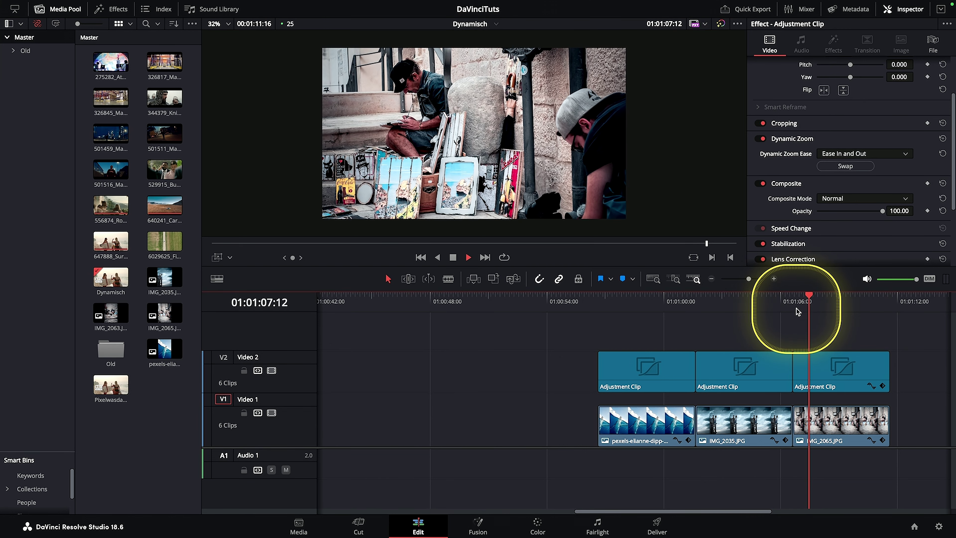
pyautogui.press('space')
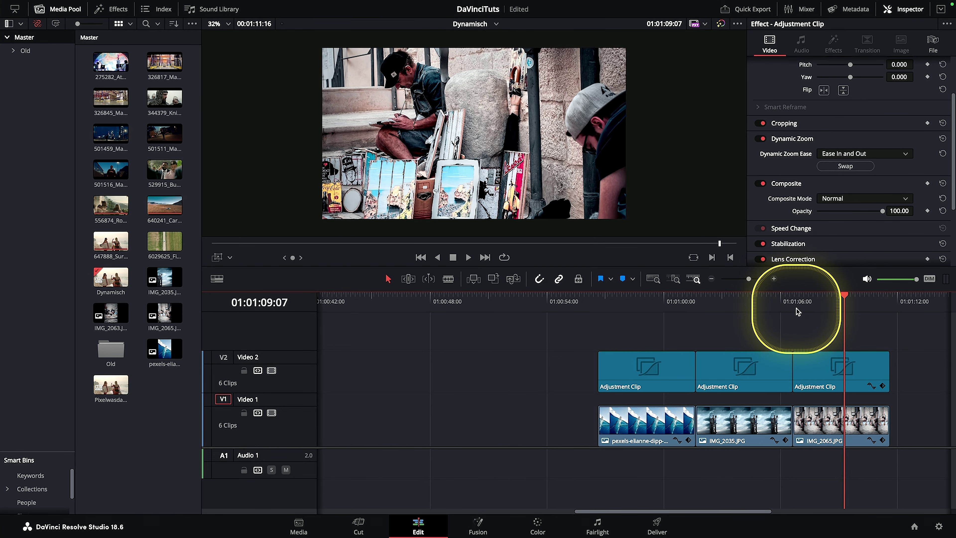